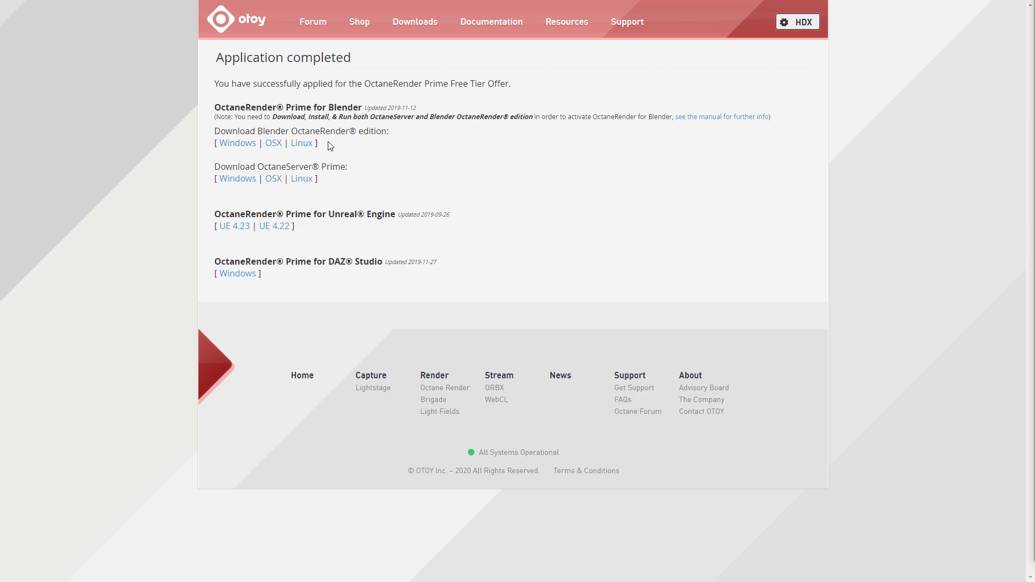
Step: Download the Windows installer for the Blender OctaneRender edition from the OTOY site
click(237, 151)
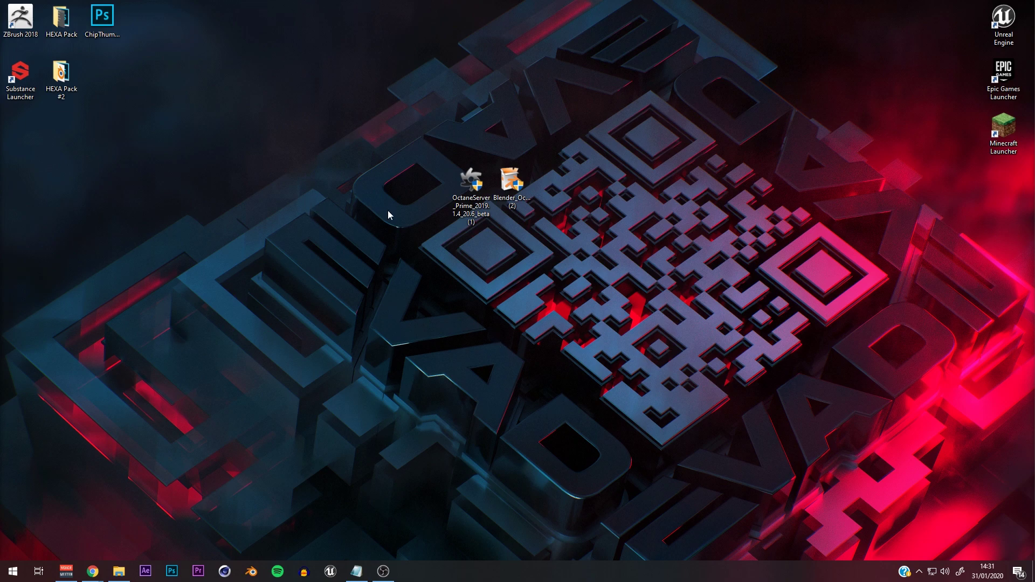
Step: Select the OctaneServer Prime and Blender OctaneRender installer files on the desktop
mouse_move(474, 216)
mouse_down()
mouse_move(562, 238)
mouse_move(487, 207)
mouse_up()
drag(552, 240, 465, 192)
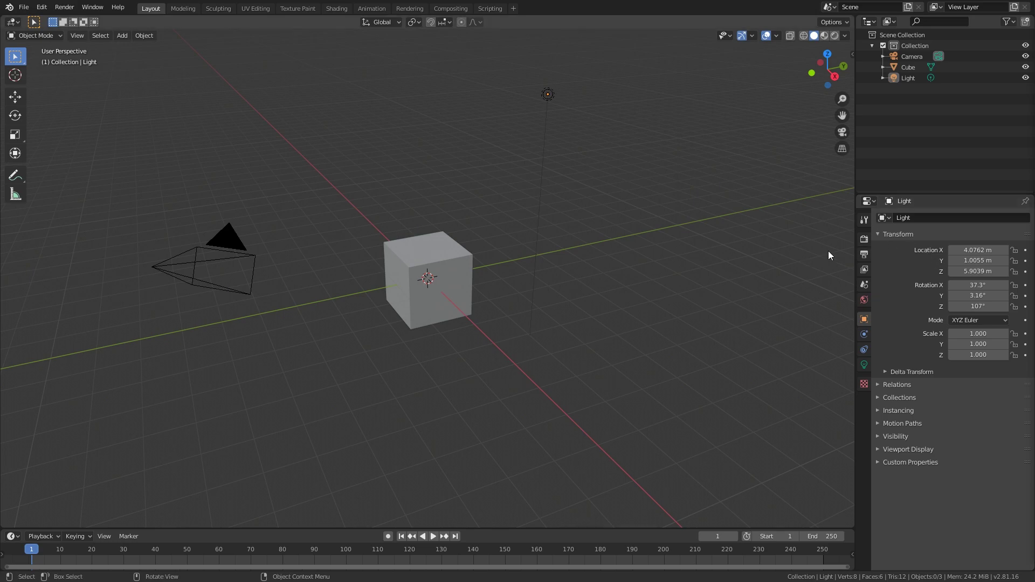
Step: Check the render engine list in Render Properties, leaving Eevee selected
click(863, 240)
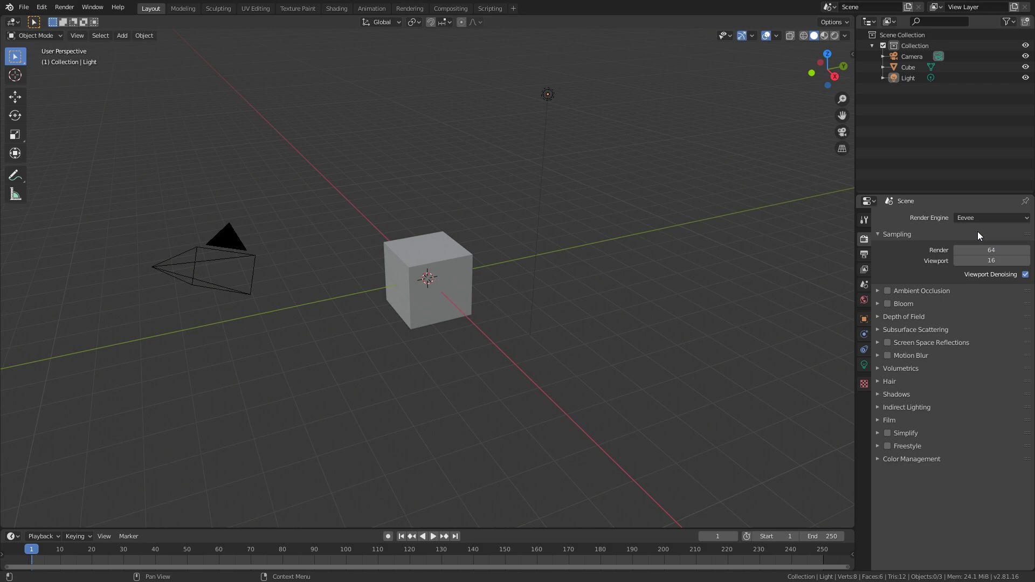
click(968, 219)
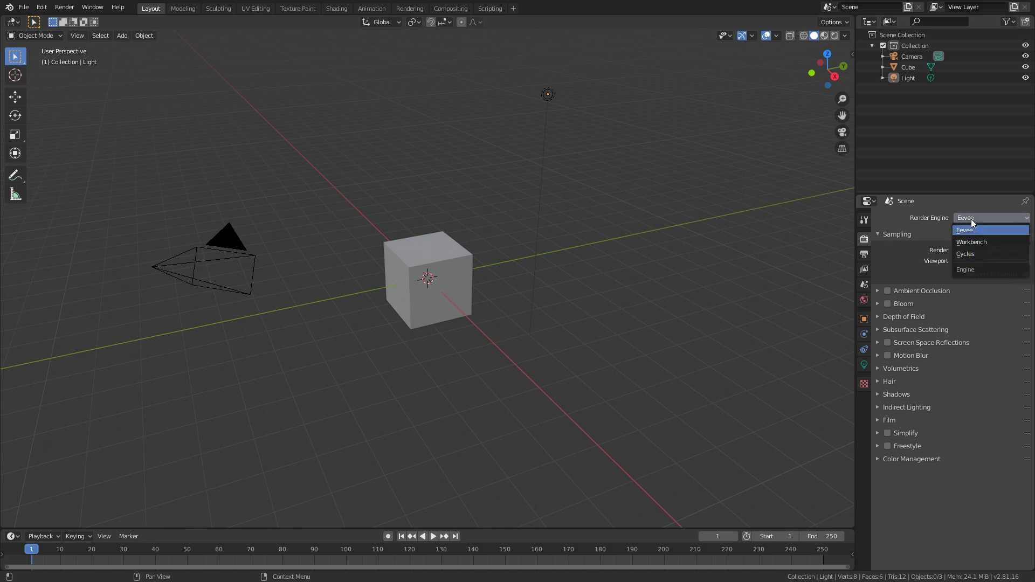
click(982, 231)
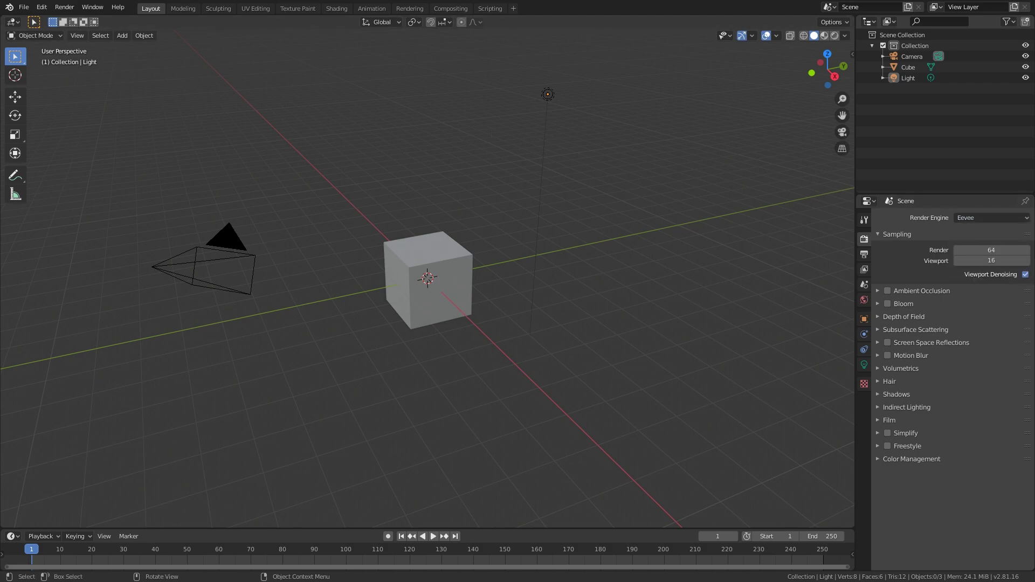
Step: Search the add-ons for 'orta' and enable the OctaneRender Engine add-on in Preferences
click(43, 10)
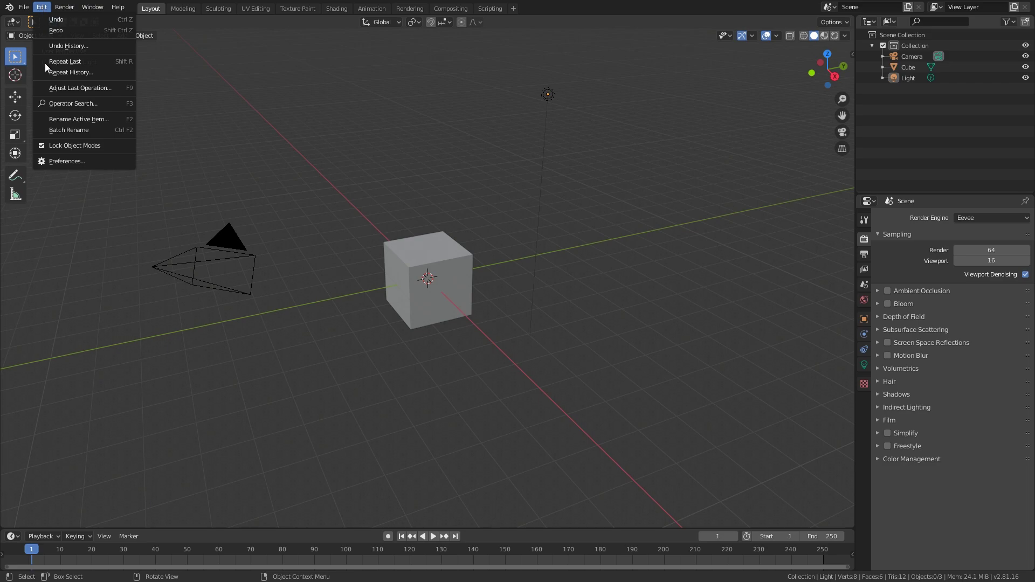
click(61, 159)
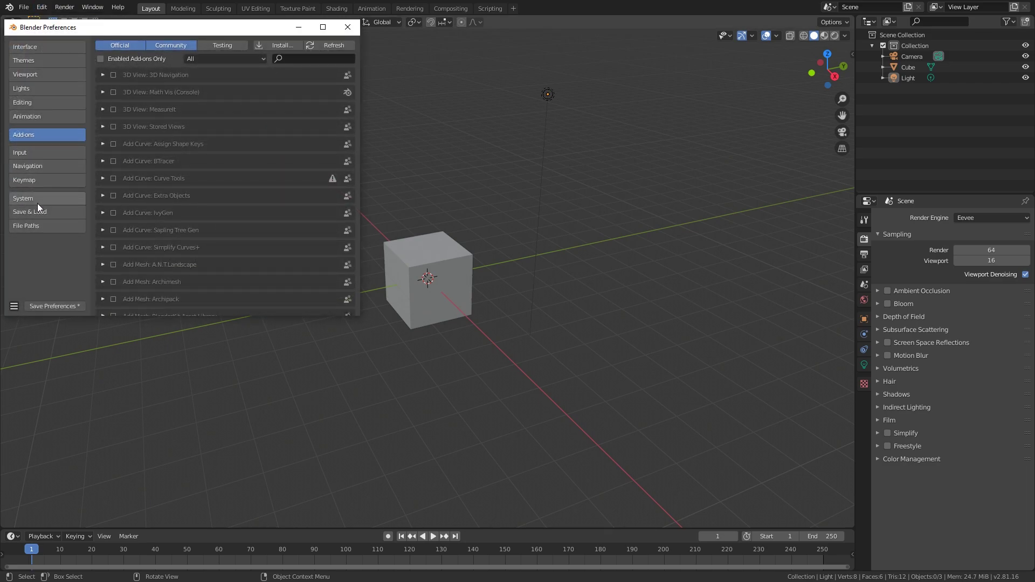
click(288, 57)
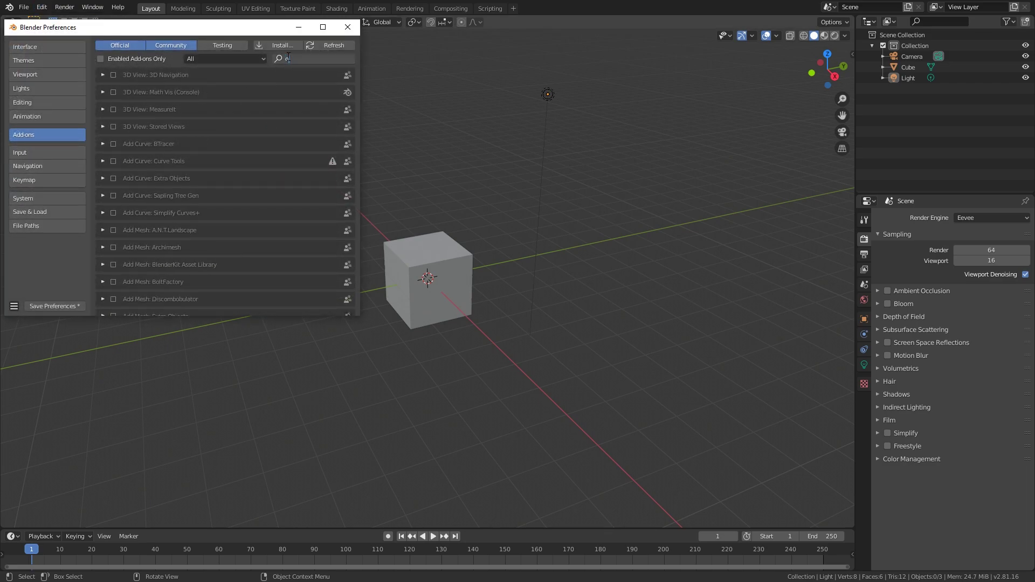
text(or)
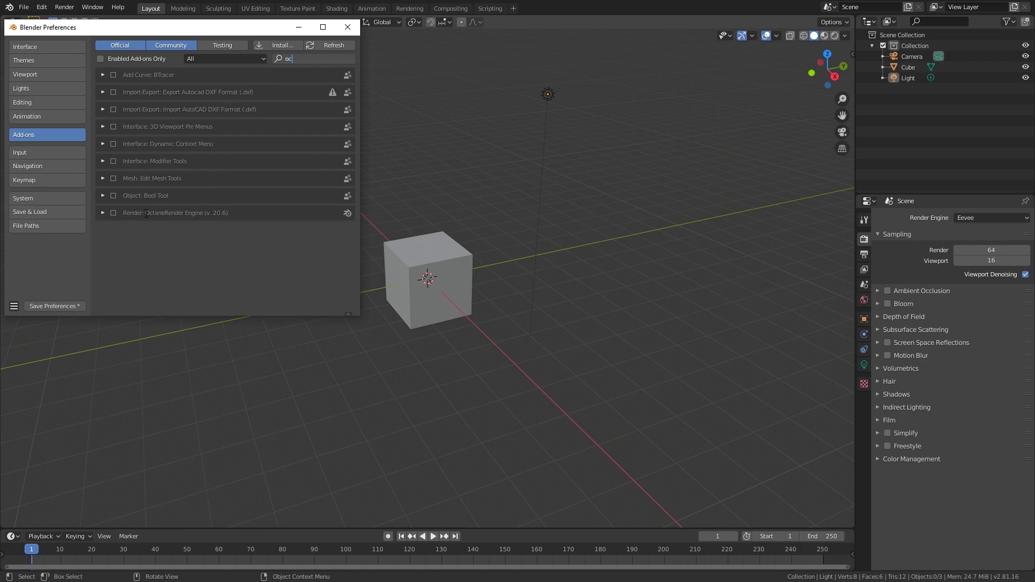
text(ta)
key(Return)
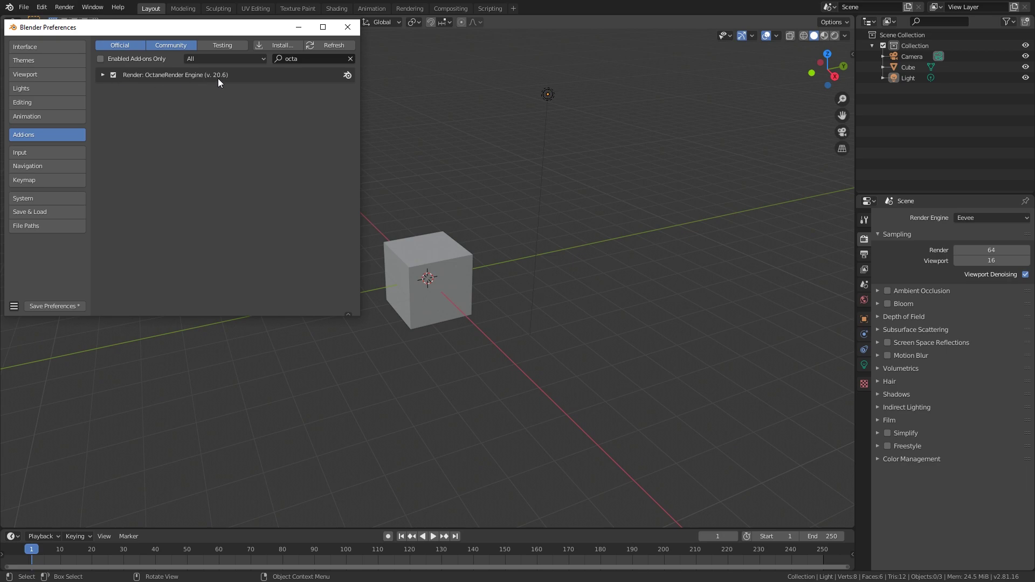
click(347, 27)
Step: Make Octane the render engine, preview it in Rendered shading, and set the kernel to Path trace
click(976, 218)
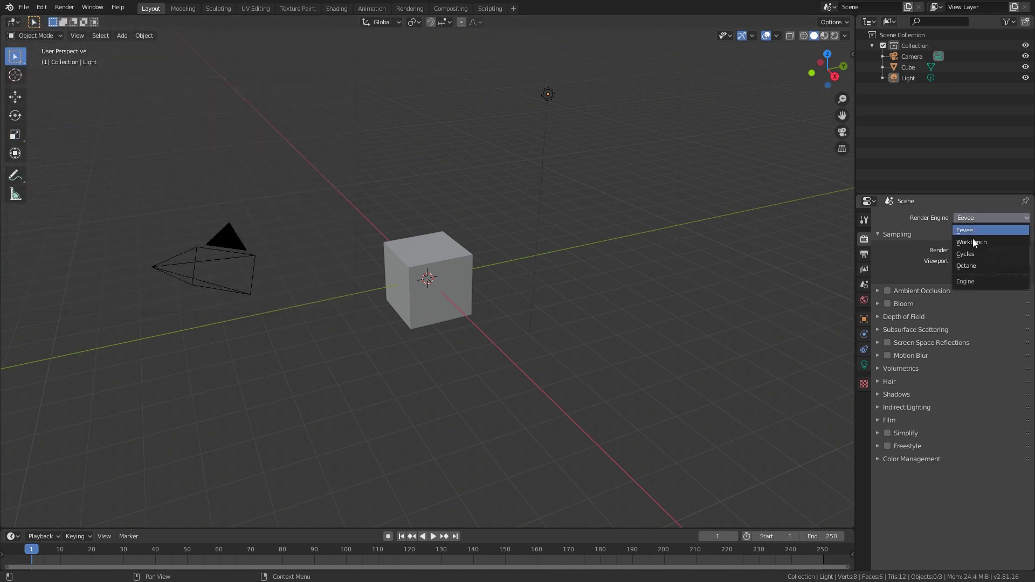
click(972, 265)
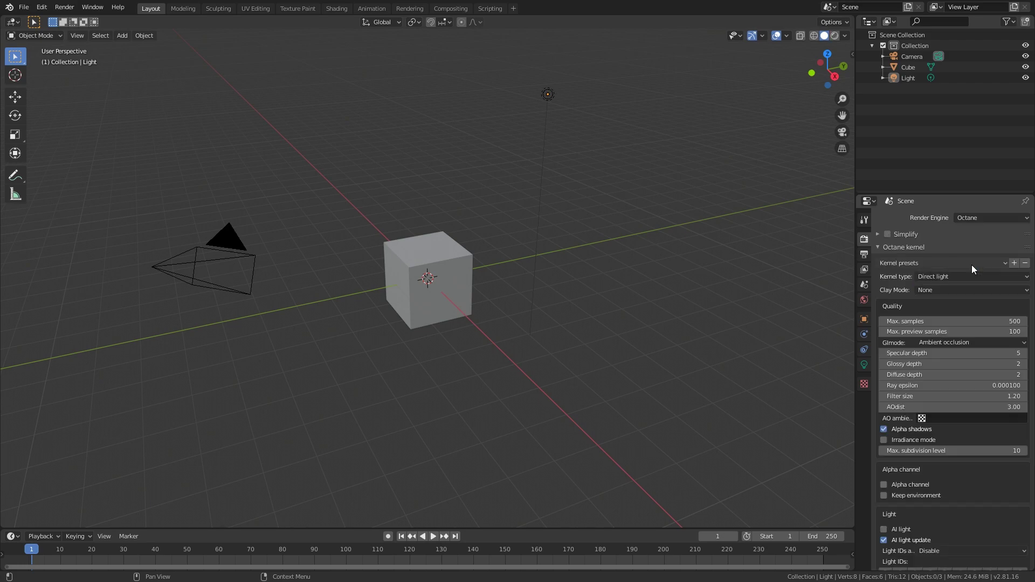
click(834, 36)
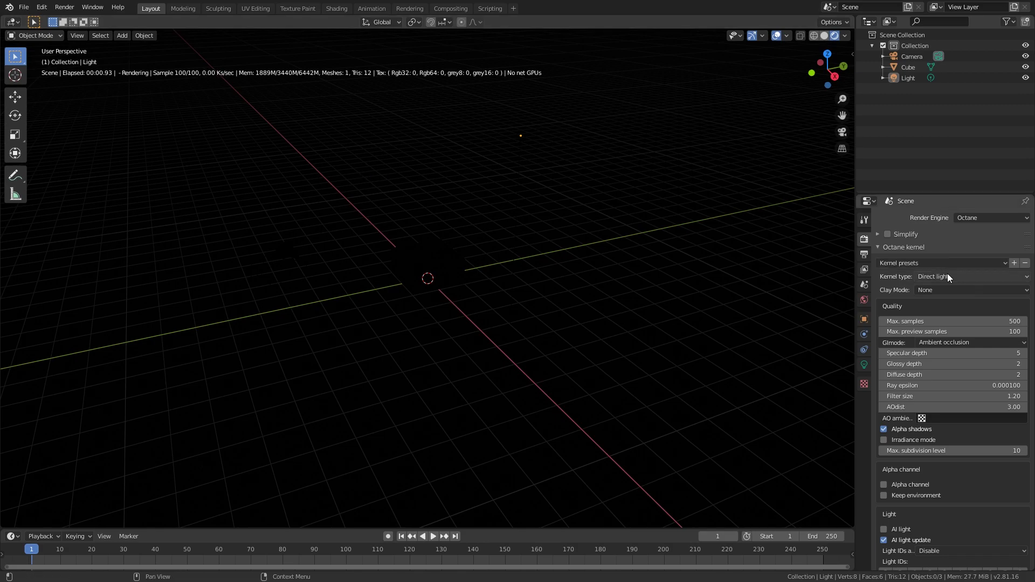
click(824, 36)
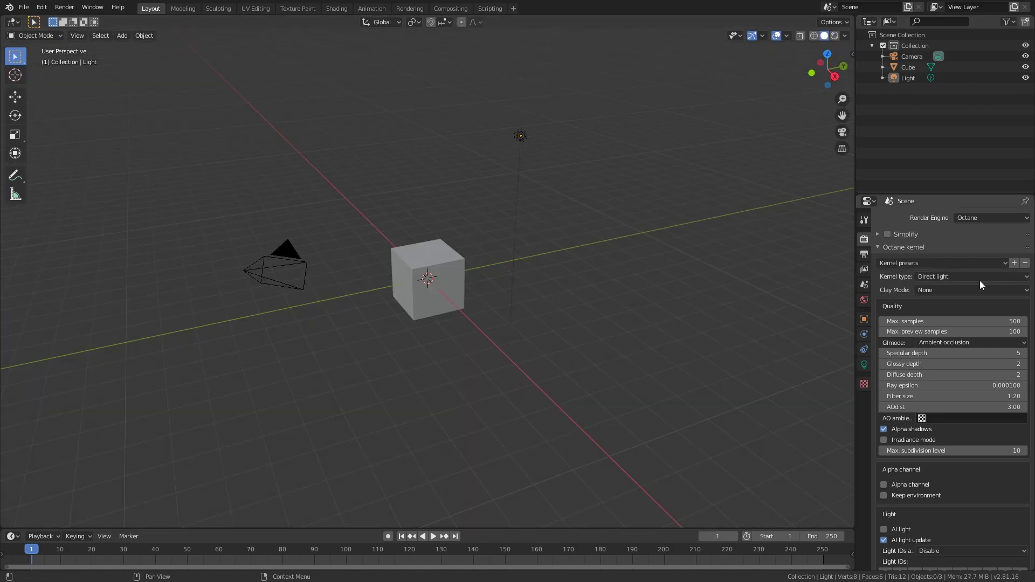
click(936, 278)
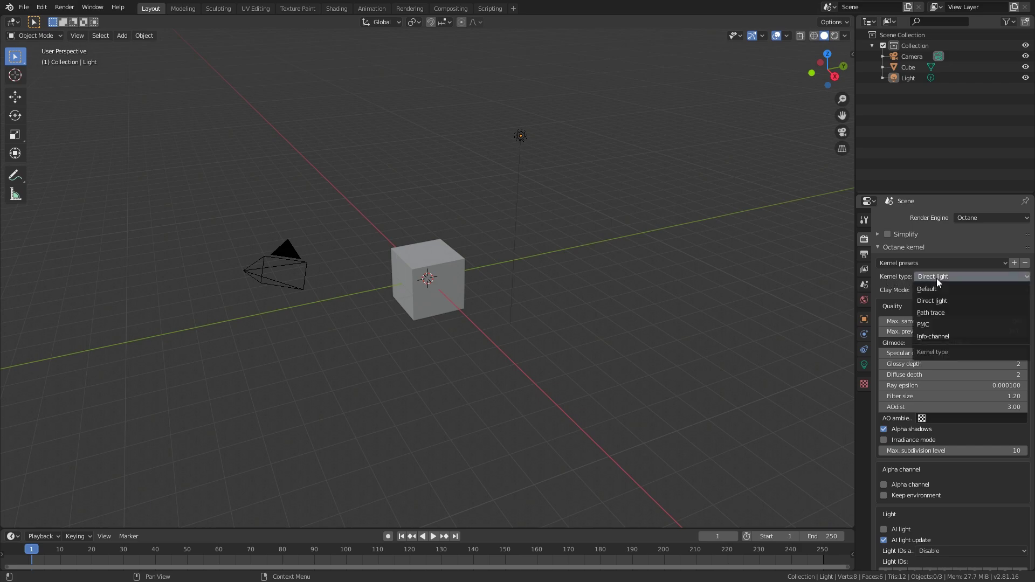
click(930, 313)
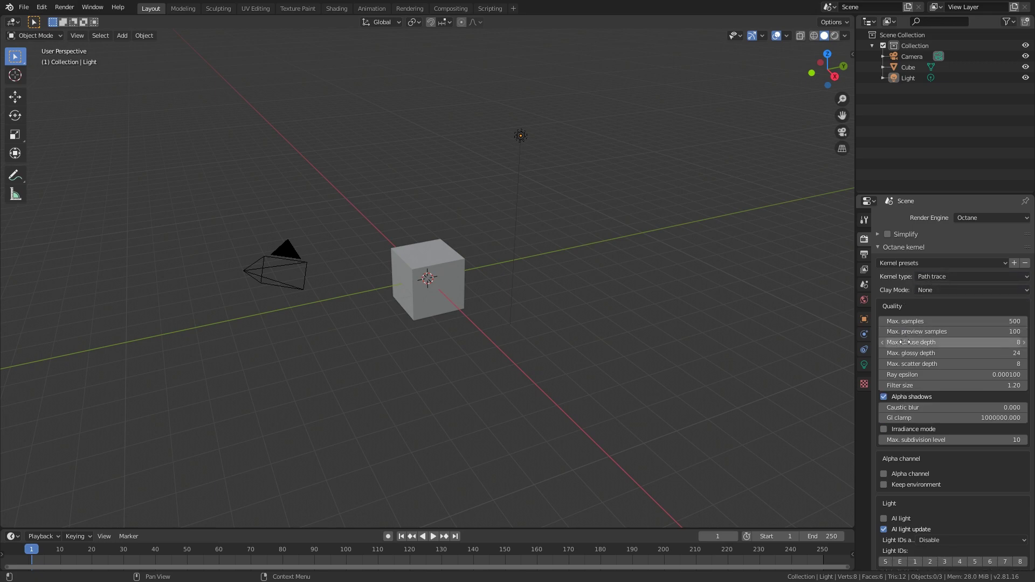
Step: Change the Color Management view transform from Filmic to Raw
scroll(903, 283, down, 20)
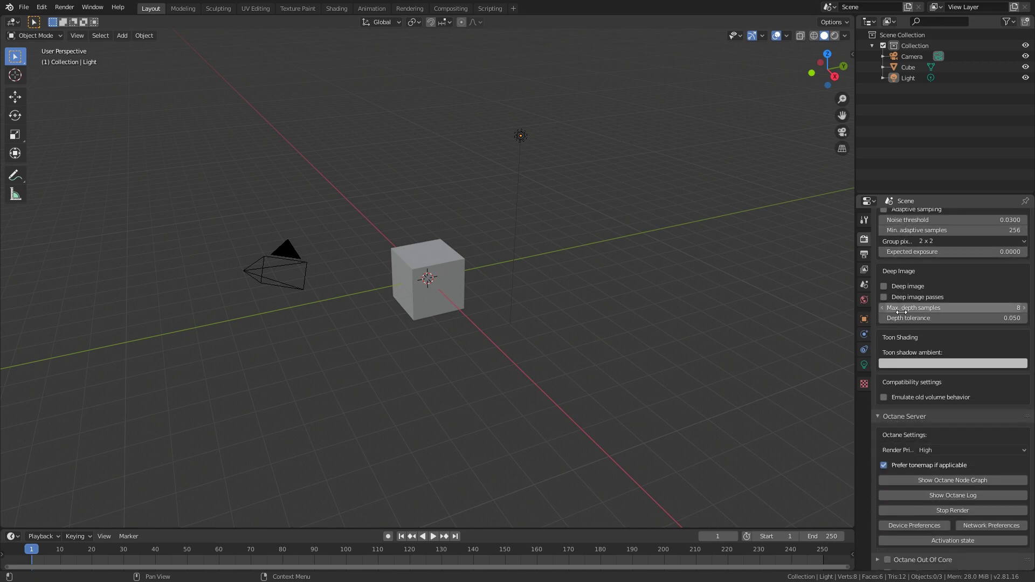
scroll(901, 312, down, 3)
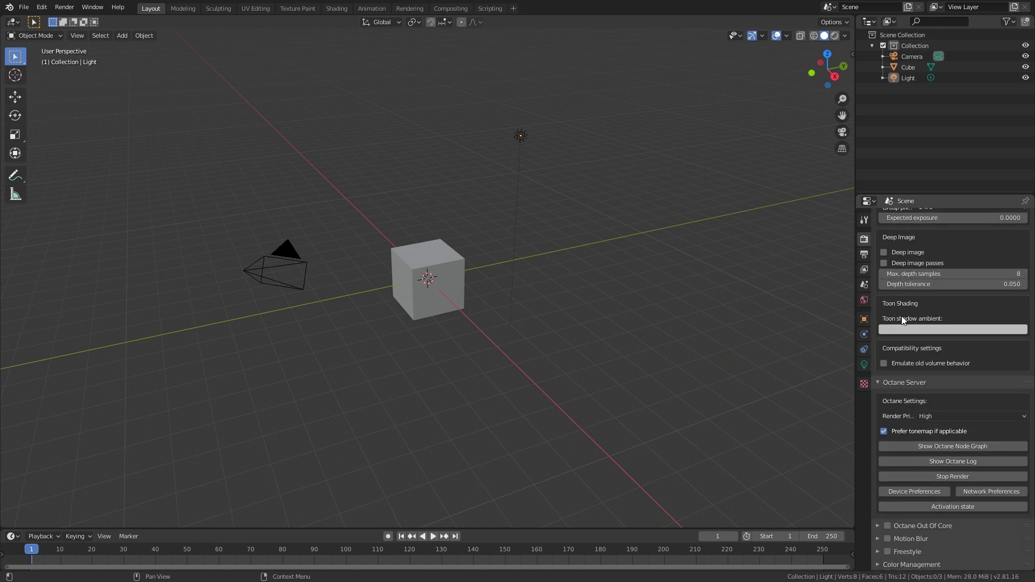
click(912, 564)
scroll(936, 516, down, 8)
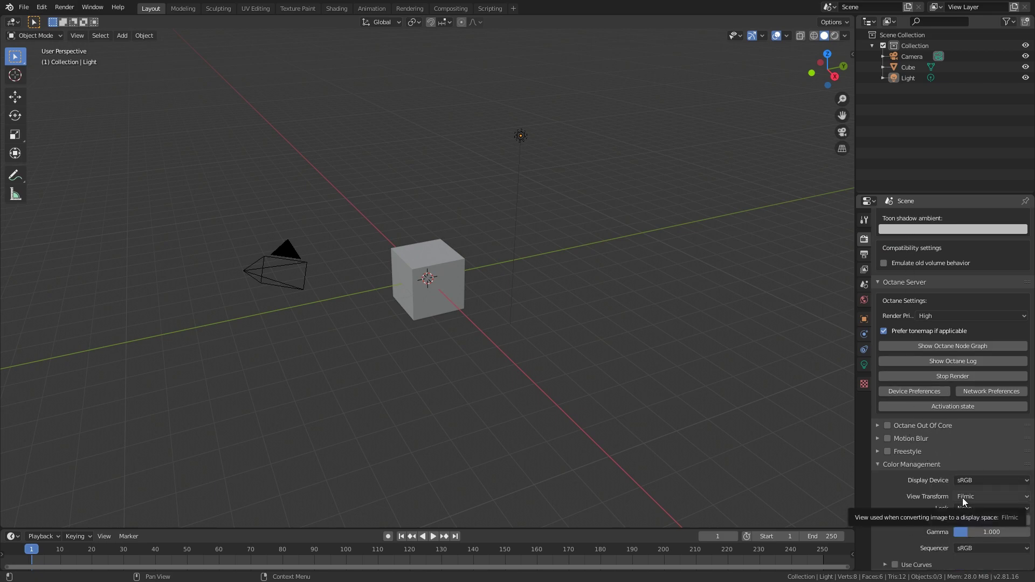
click(973, 496)
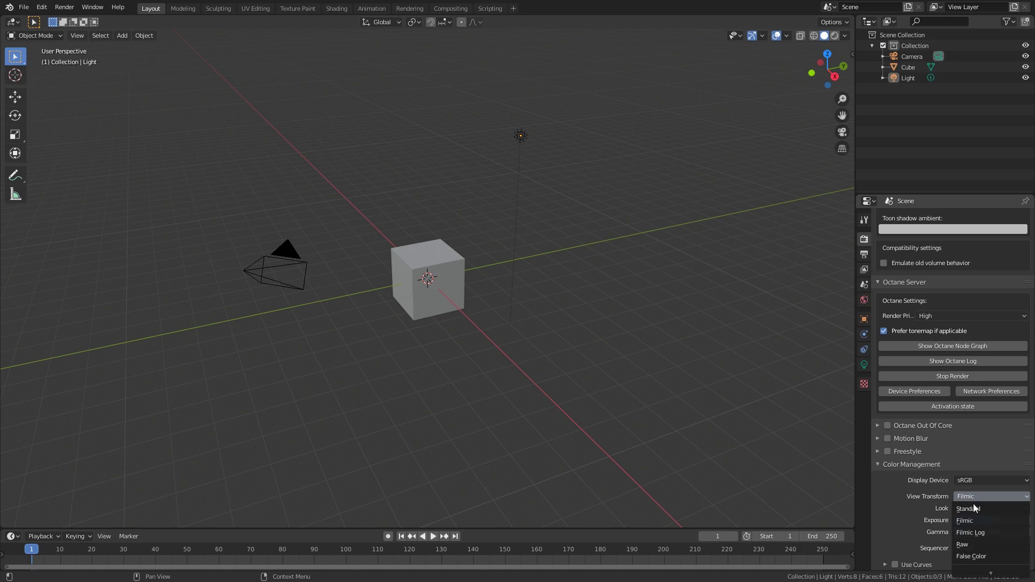
click(969, 544)
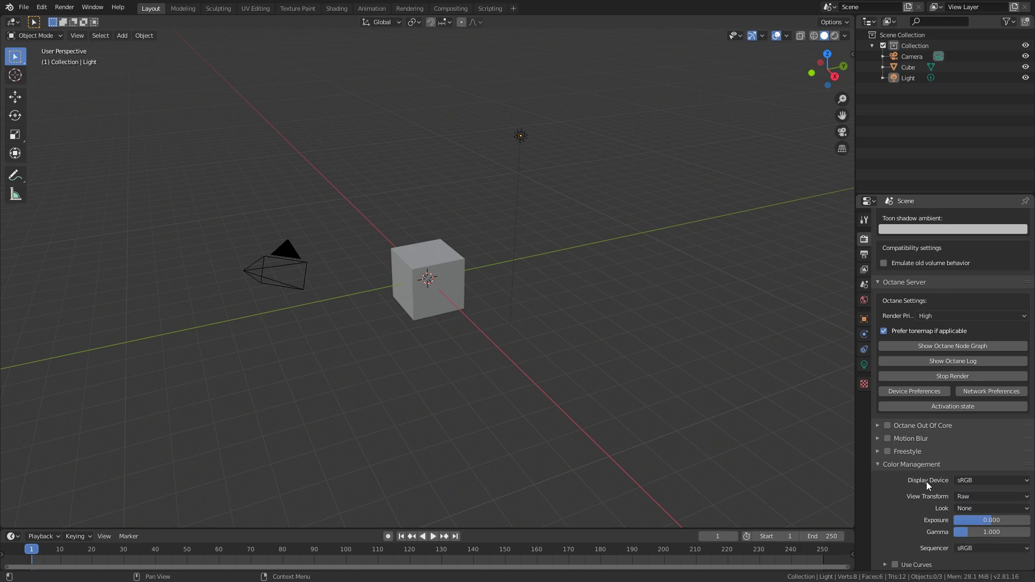
scroll(917, 470, up, 4)
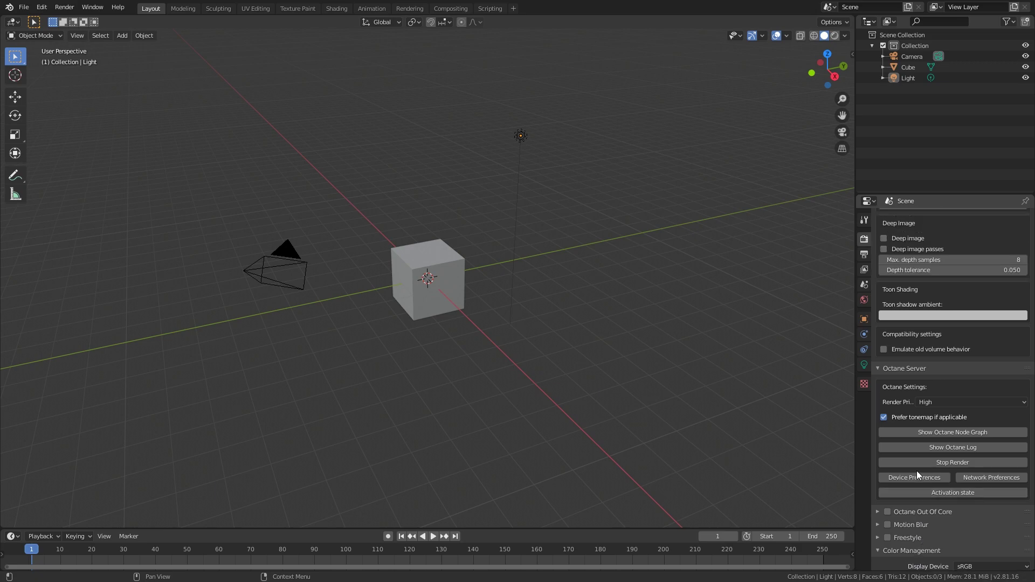
scroll(449, 166, up, 2)
scroll(447, 184, down, 3)
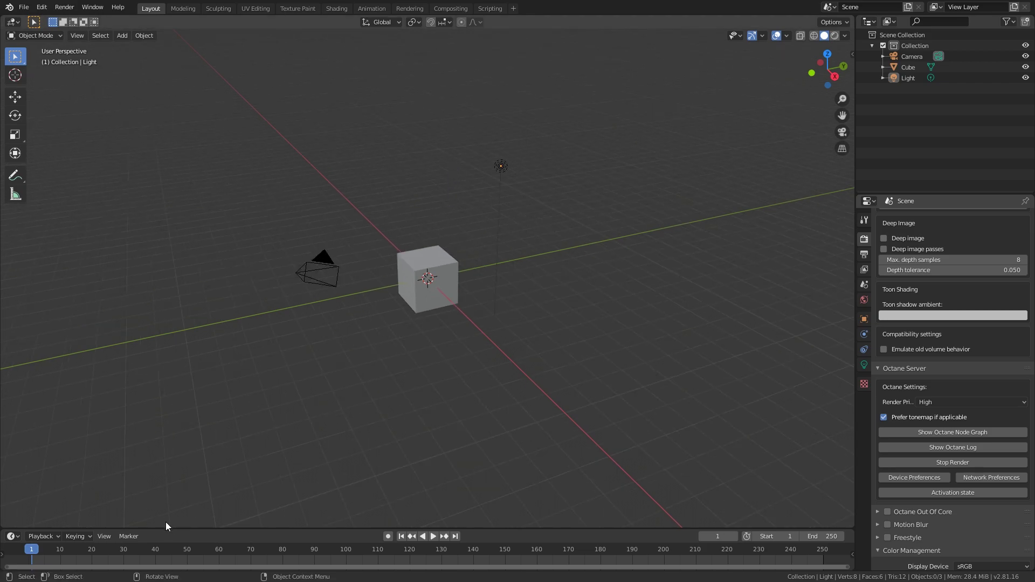
Step: Enlarge the lower area and turn it into a Shader Editor showing the World nodes
drag(165, 527, 56, 316)
click(21, 325)
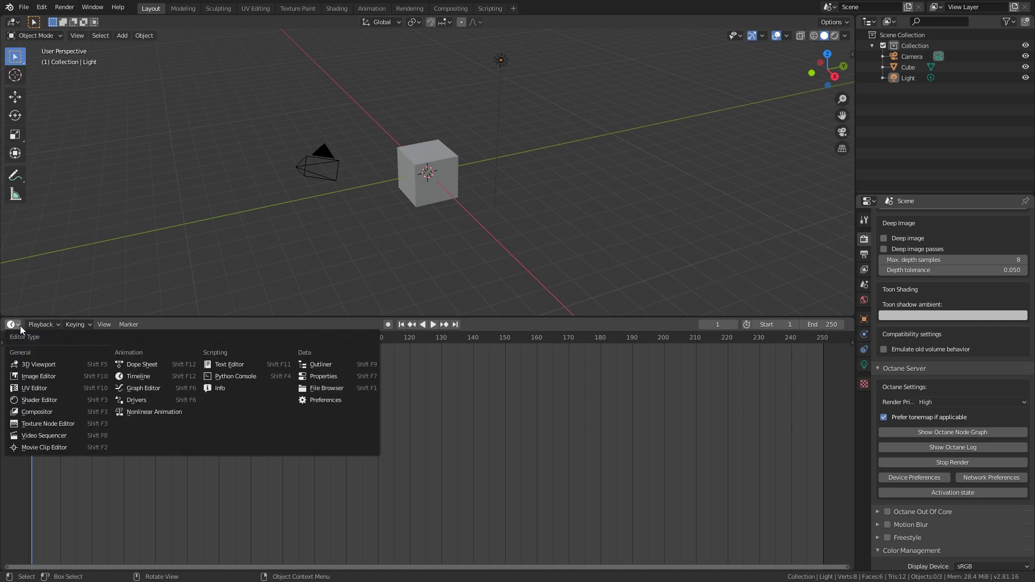
click(39, 400)
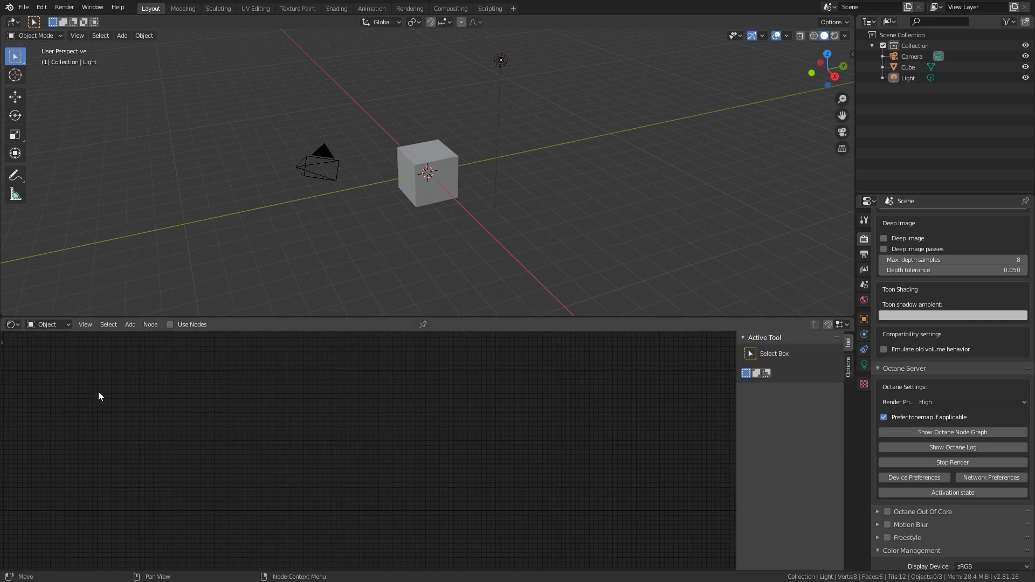
click(58, 325)
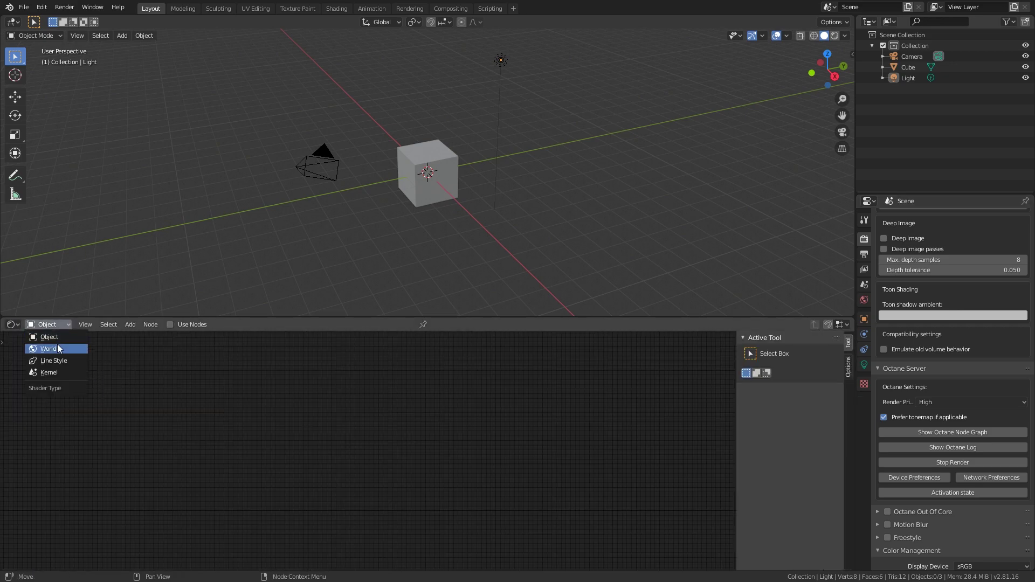
click(57, 347)
Step: Add a Daylight Environment node via search 'day', link it to World Output, and preview rendered
scroll(273, 417, up, 4)
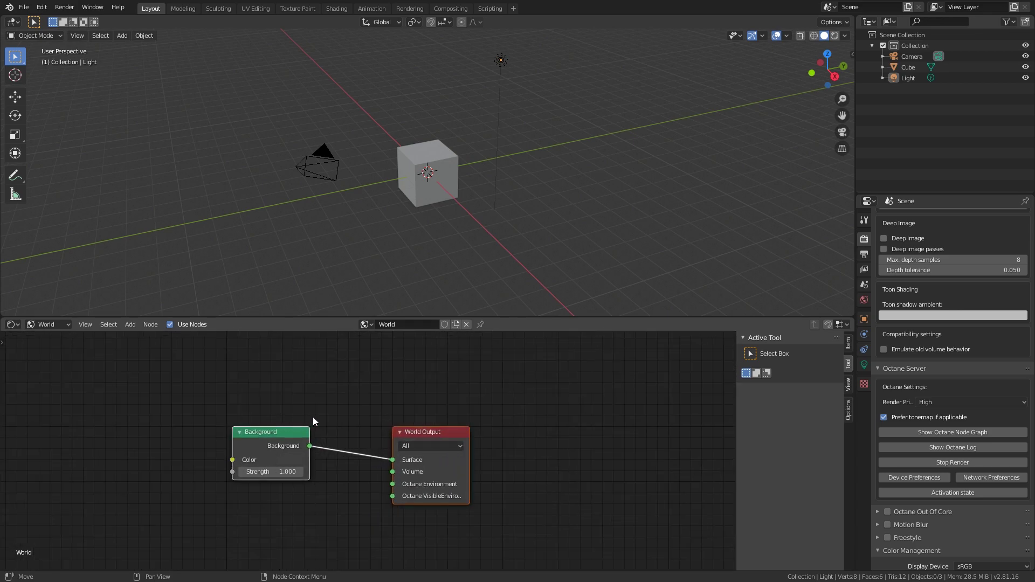
scroll(251, 406, down, 1)
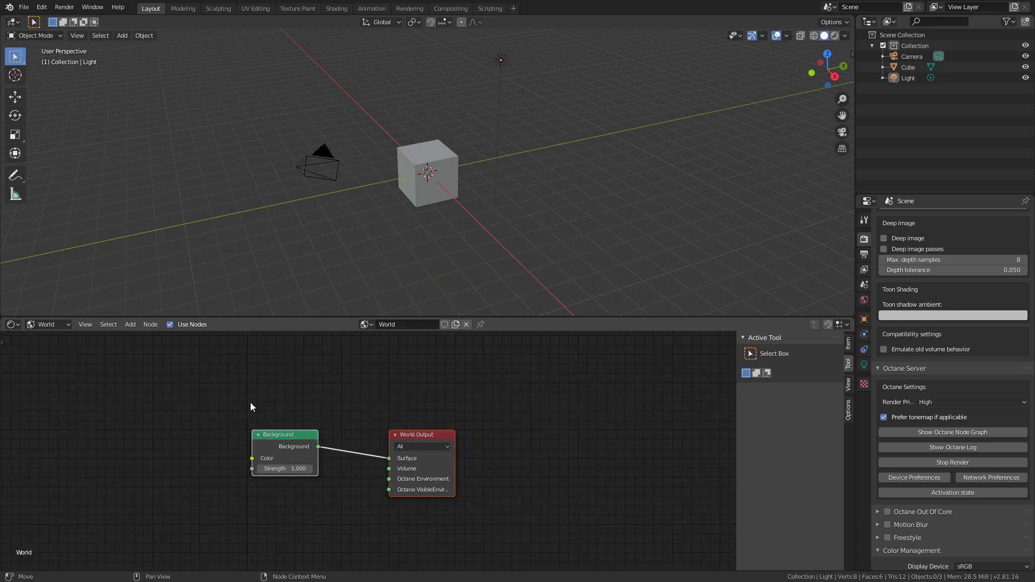
click(134, 329)
click(140, 333)
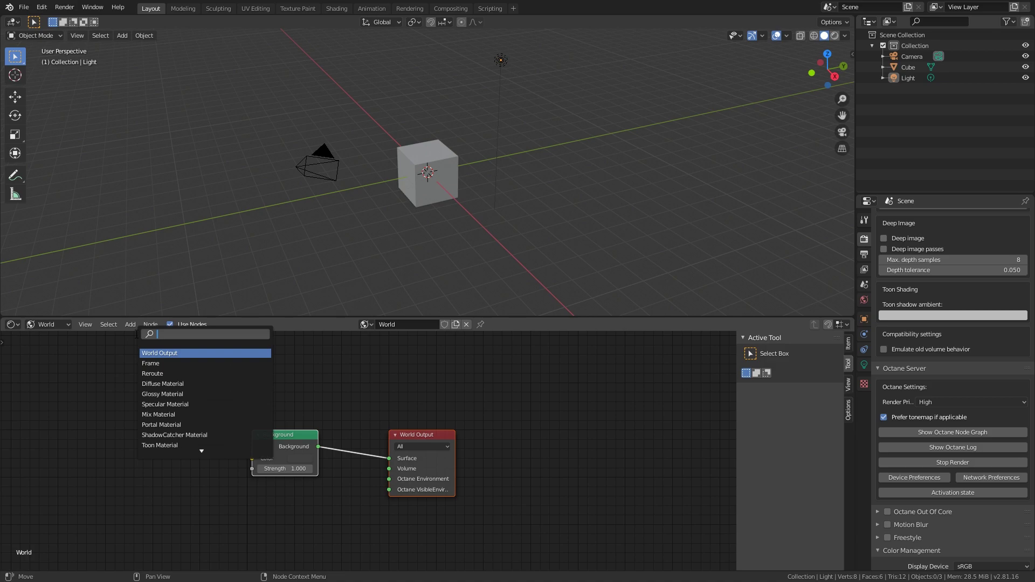
text(da)
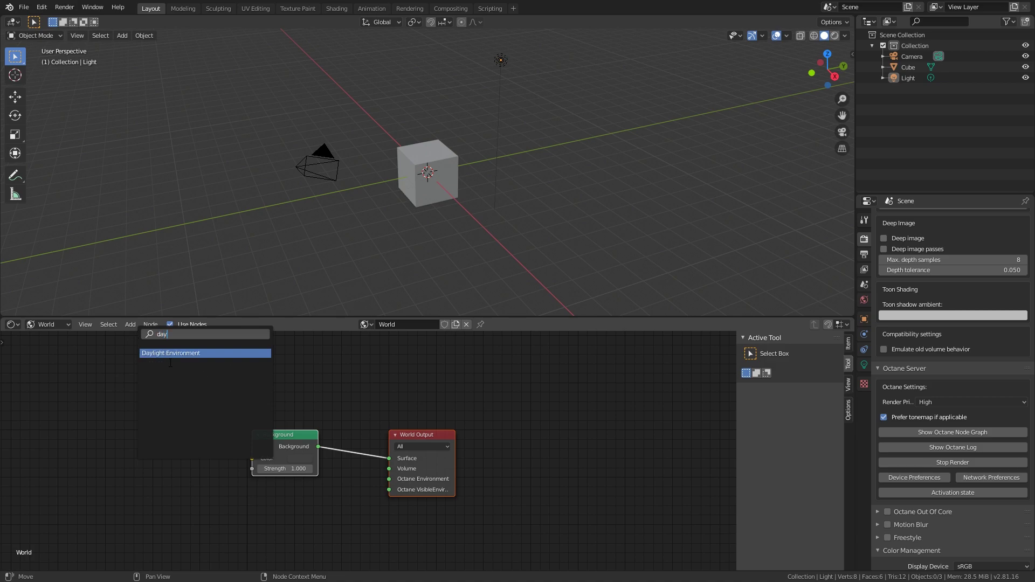
text(y)
key(Return)
click(157, 413)
drag(194, 400, 386, 480)
click(834, 35)
scroll(473, 160, down, 5)
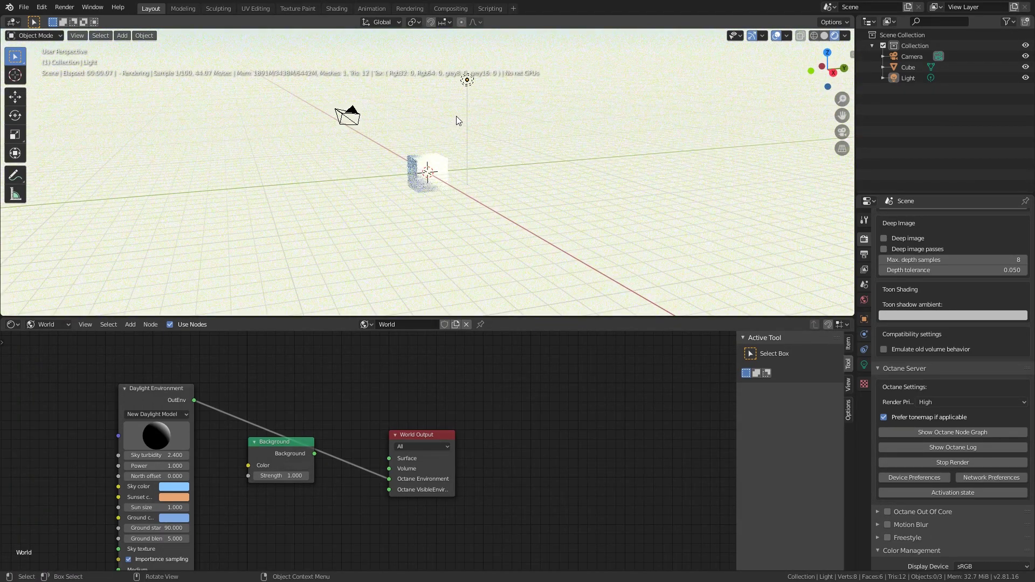
Step: Delete the default light and the old camera from the scene
click(467, 80)
key(Delete)
middle_drag(413, 114, 410, 183)
scroll(388, 197, up, 3)
click(315, 177)
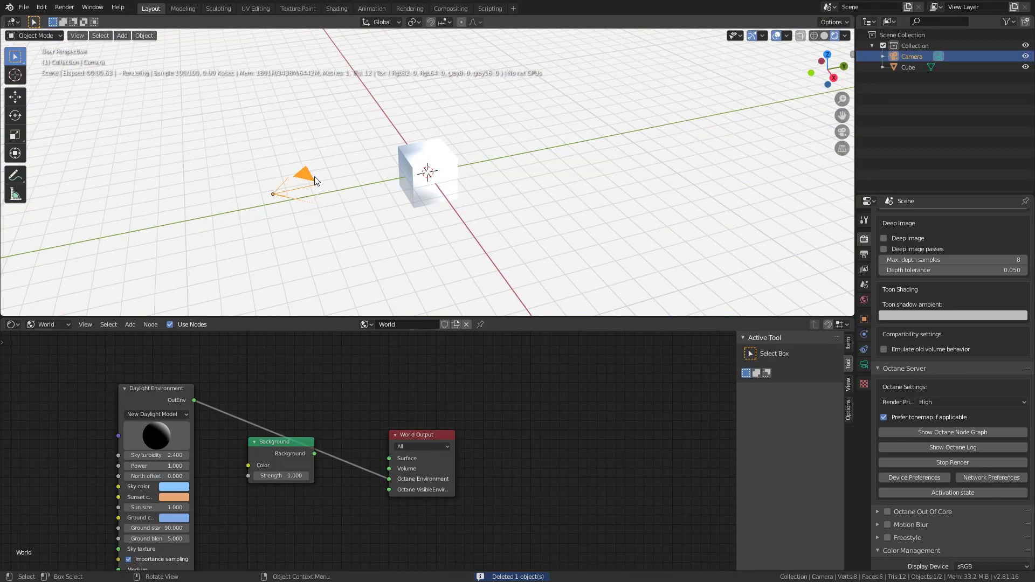
key(Delete)
middle_drag(403, 182, 460, 175)
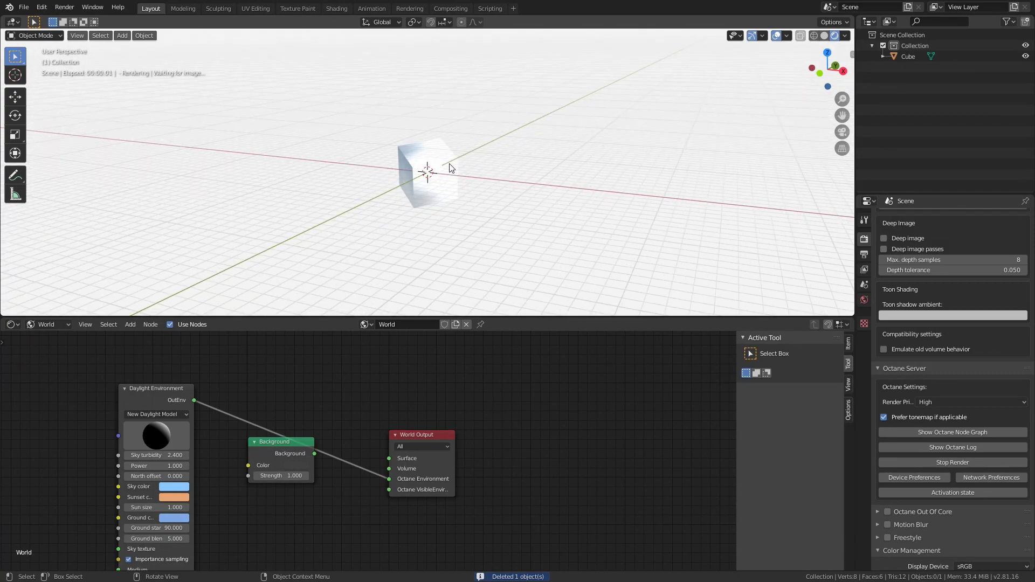
middle_drag(422, 177, 380, 192)
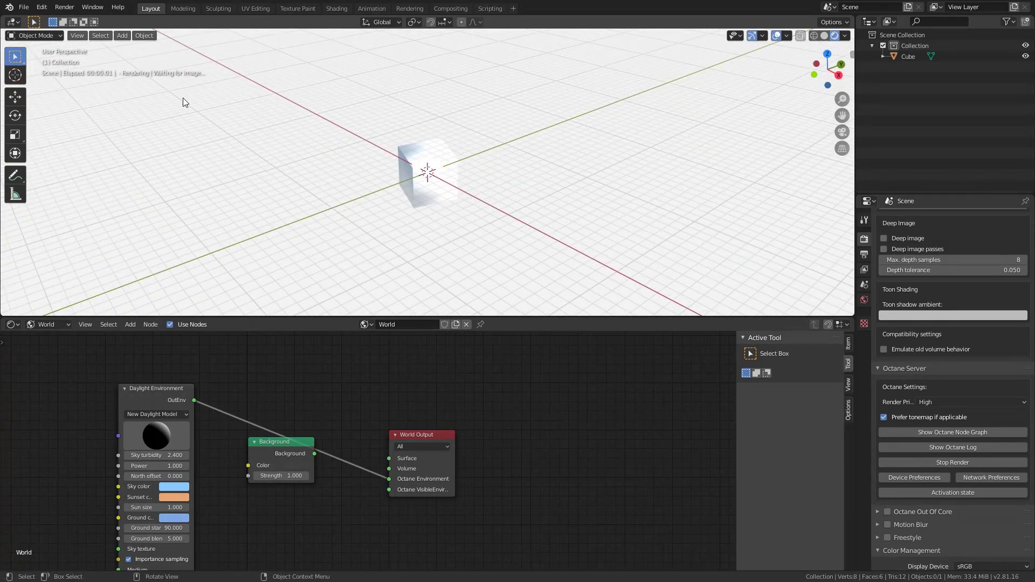
Step: Add a new camera to the scene
click(128, 39)
click(141, 195)
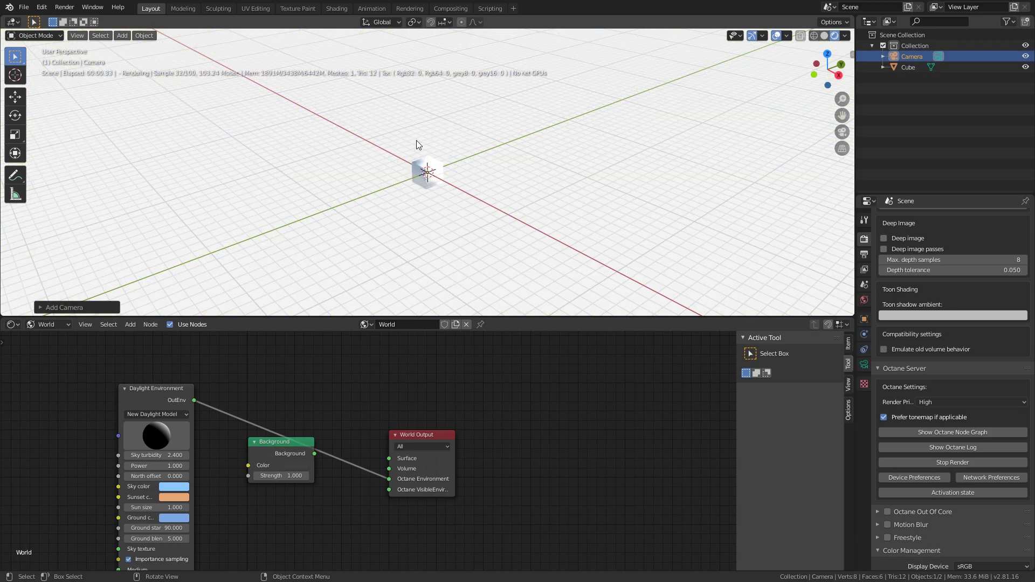
scroll(416, 145, up, 3)
middle_drag(417, 145, 813, 98)
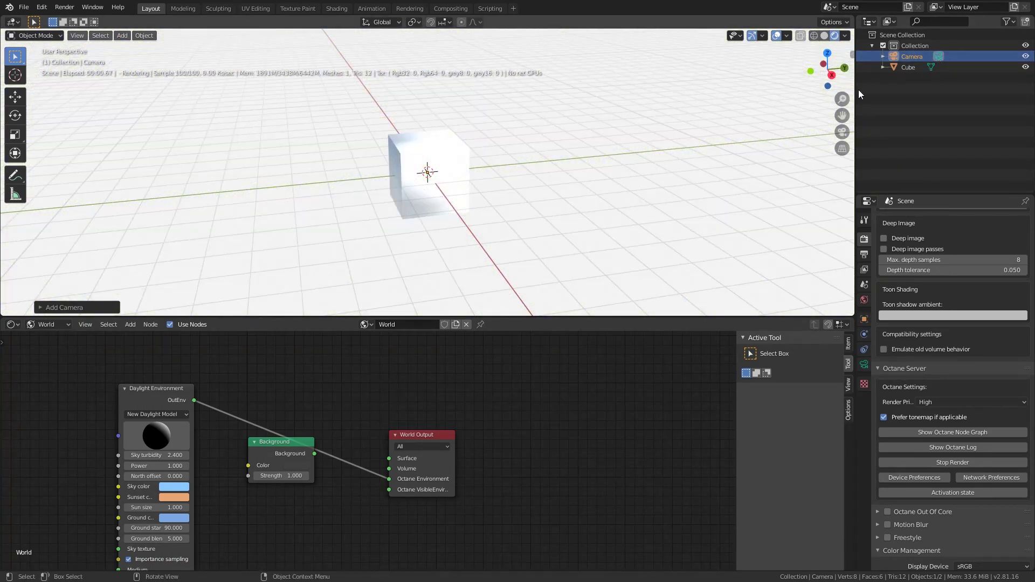
Step: Move the cube up and to the left, away from the new camera
click(908, 66)
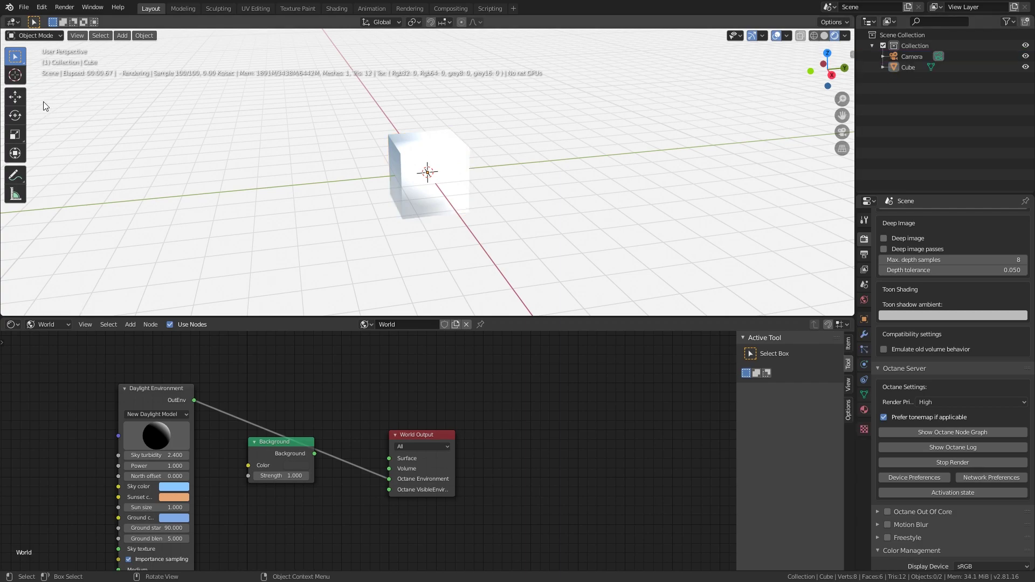
click(15, 96)
click(427, 173)
middle_drag(431, 178, 421, 172)
drag(428, 173, 391, 142)
Step: Delete the unused Background node and shift the Daylight Environment node to the right
click(450, 167)
click(528, 195)
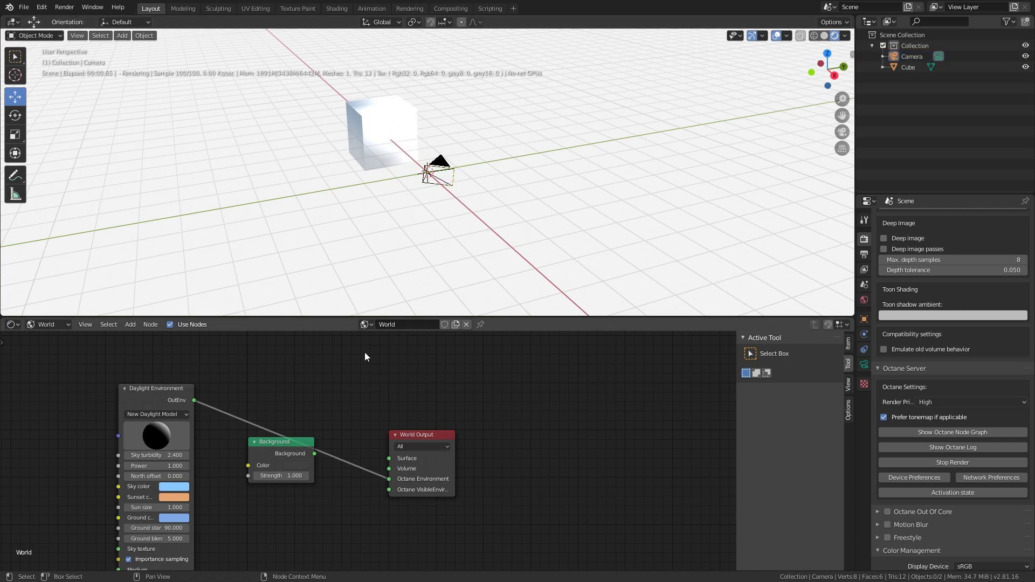
key(x)
drag(182, 408, 316, 418)
Step: Add a Sun Direction node via search 'sun' and link it to the daylight's Sun direction
click(130, 323)
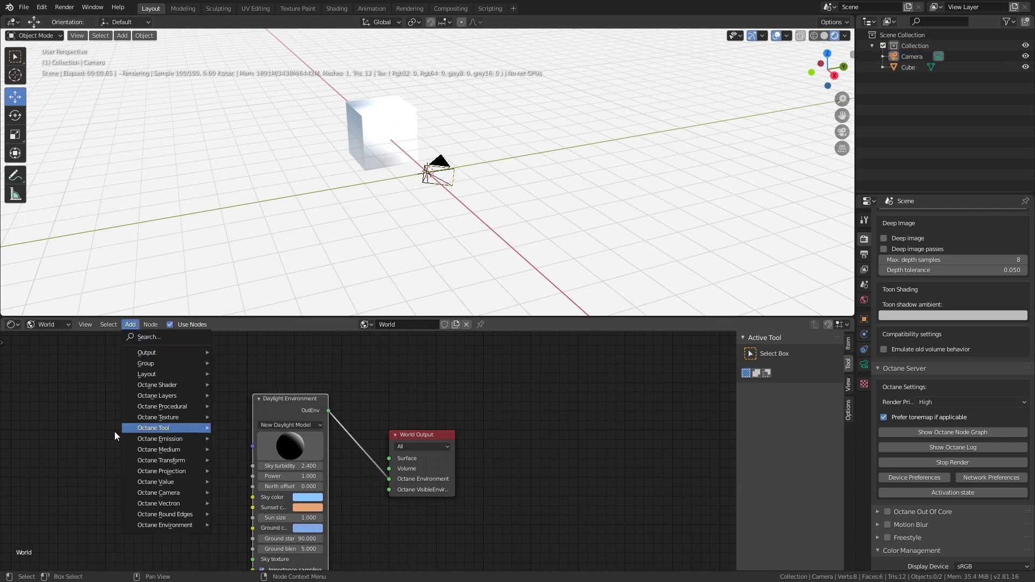
key(shift+a)
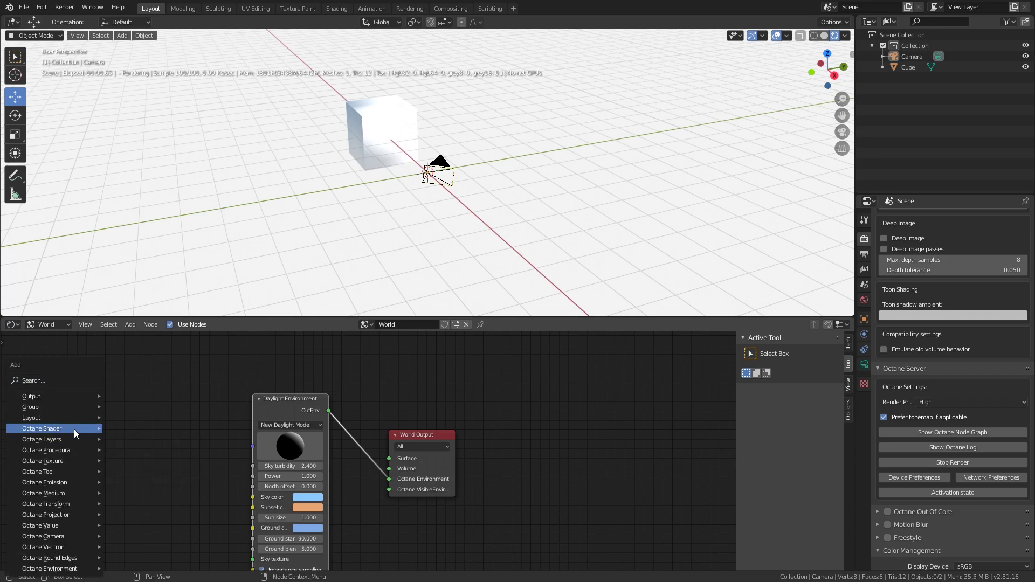
click(47, 382)
text(sun)
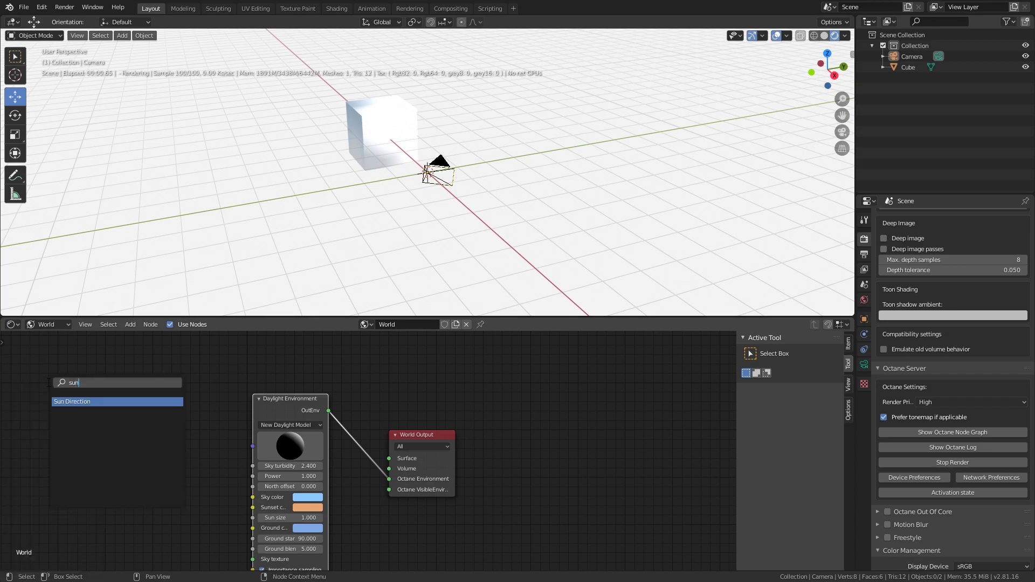
key(Return)
drag(204, 443, 253, 445)
Step: Set the Sun Direction latitude to 37.456 and slightly adjust the sky colour
scroll(250, 418, up, 1)
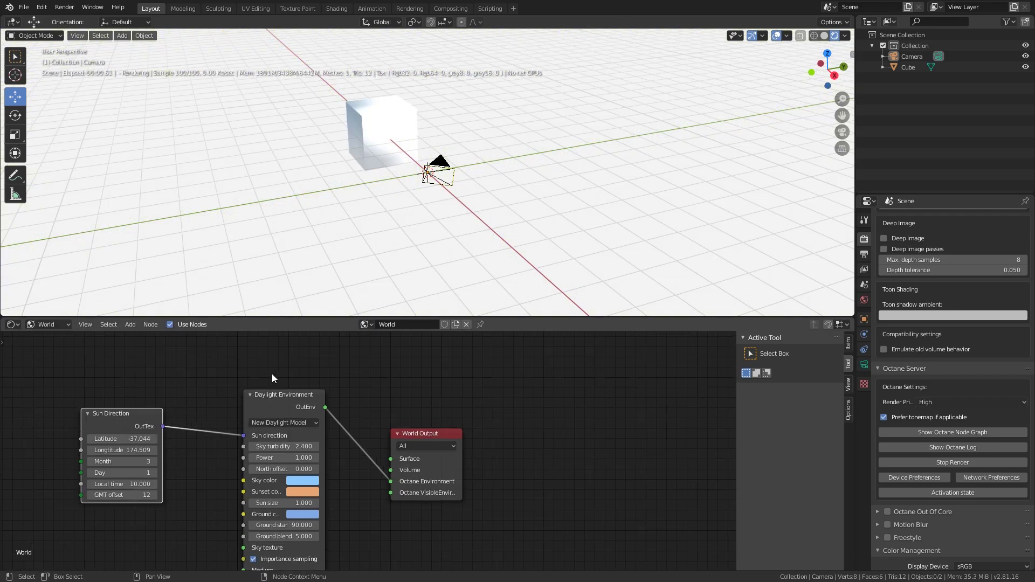
mouse_move(123, 438)
mouse_down()
mouse_move(202, 438)
mouse_move(116, 439)
mouse_up()
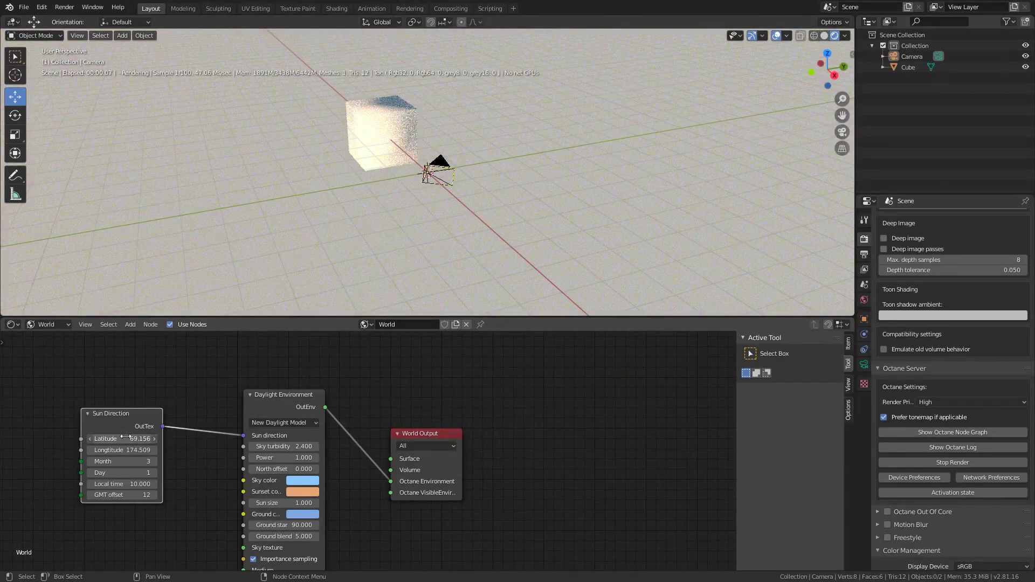
scroll(284, 482, up, 3)
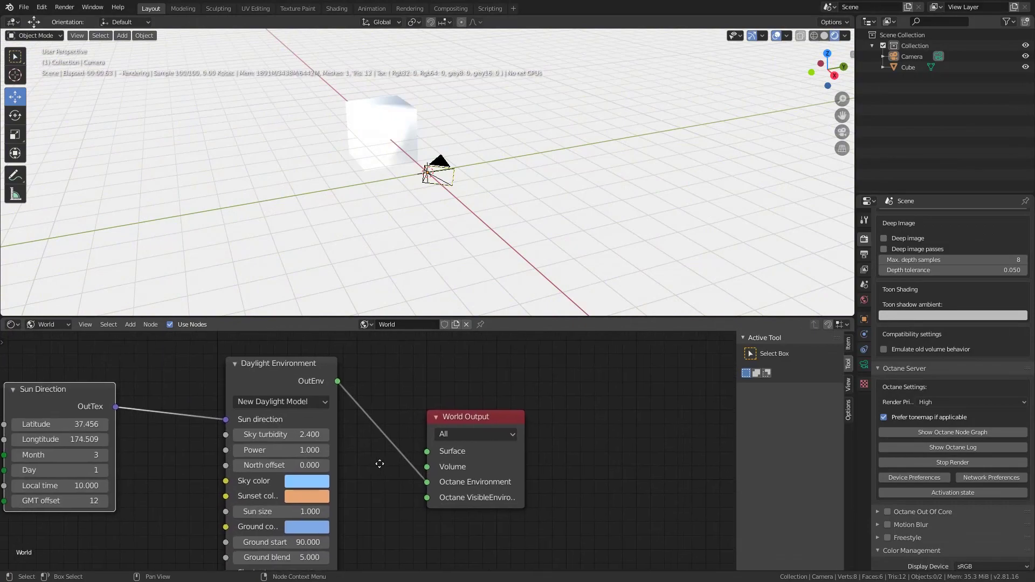
click(305, 480)
drag(356, 309, 354, 310)
click(294, 479)
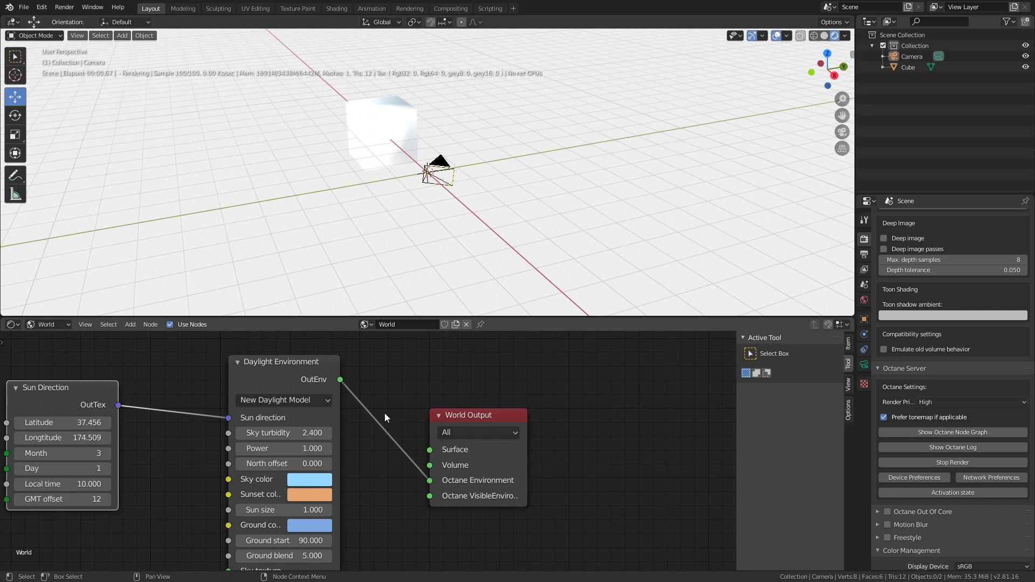
scroll(334, 469, down, 3)
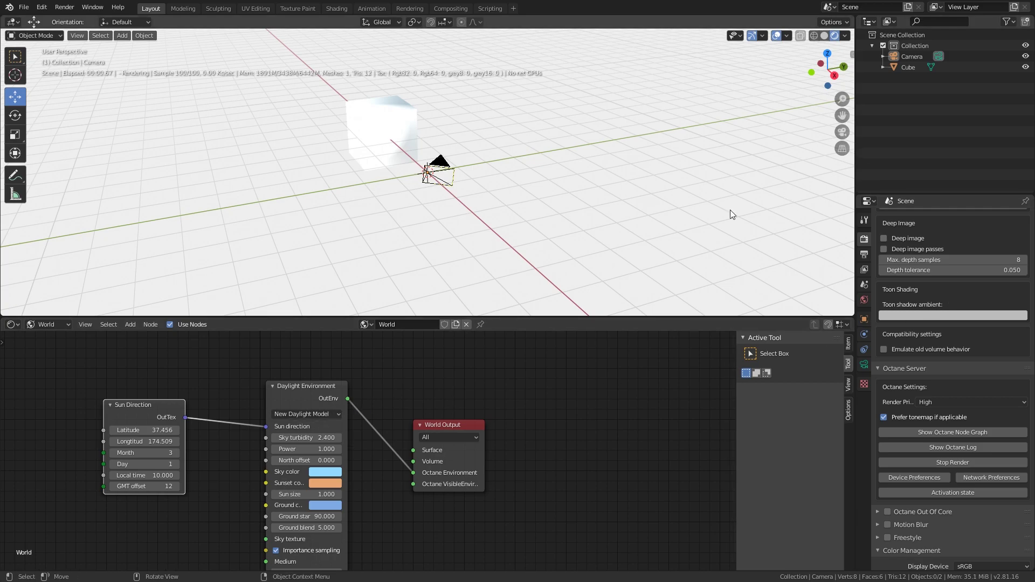
Step: Enlarge the 3D viewport and enable Octane's Alpha channel for a transparent render background
drag(490, 317, 488, 463)
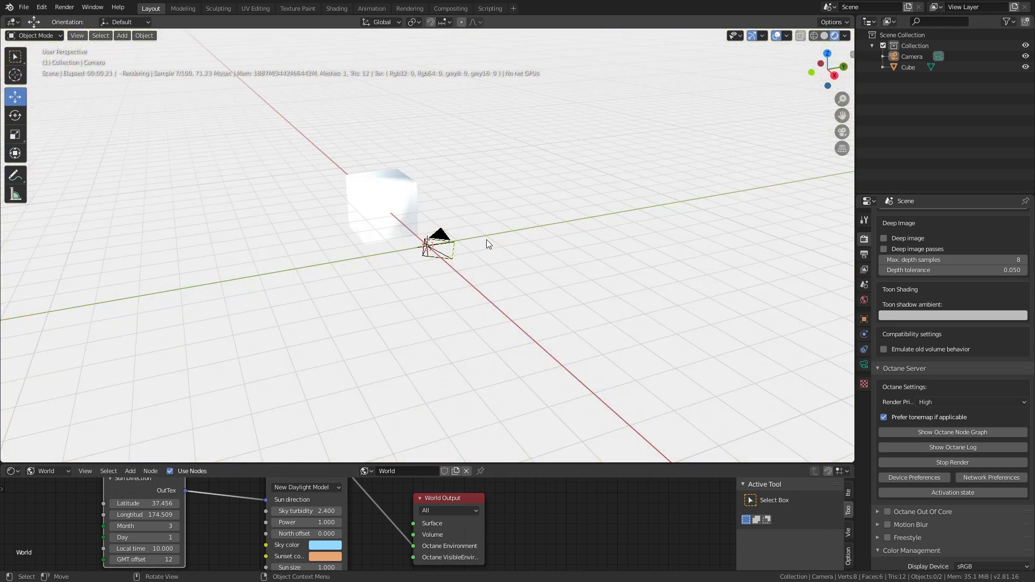
scroll(912, 350, up, 7)
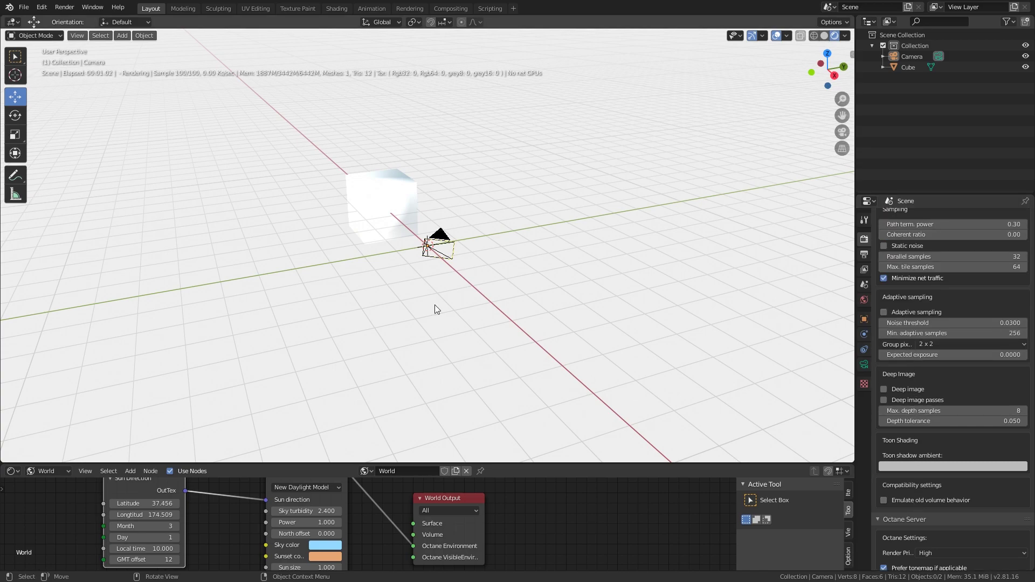
scroll(893, 311, up, 10)
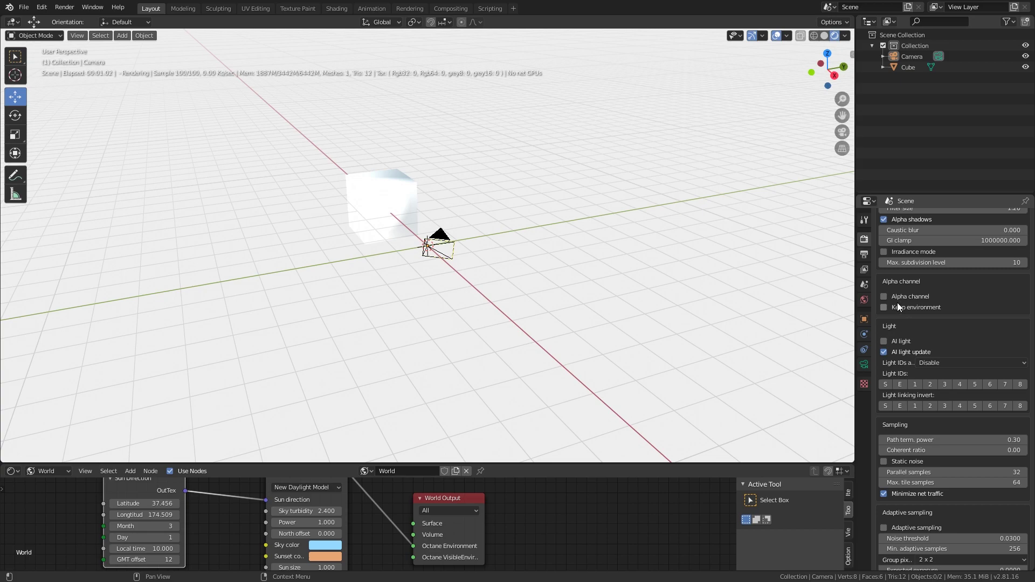
click(898, 298)
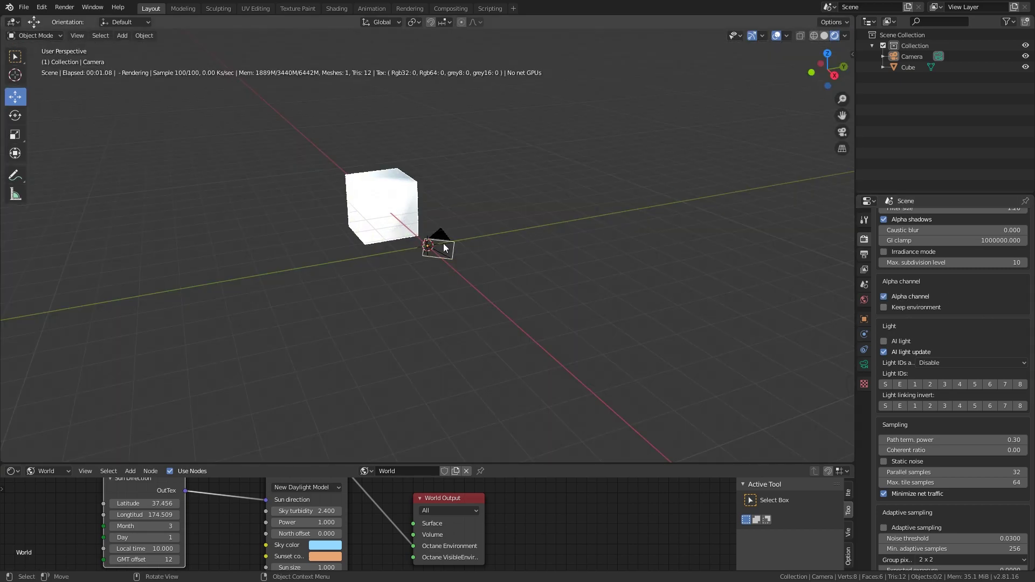
scroll(948, 323, up, 5)
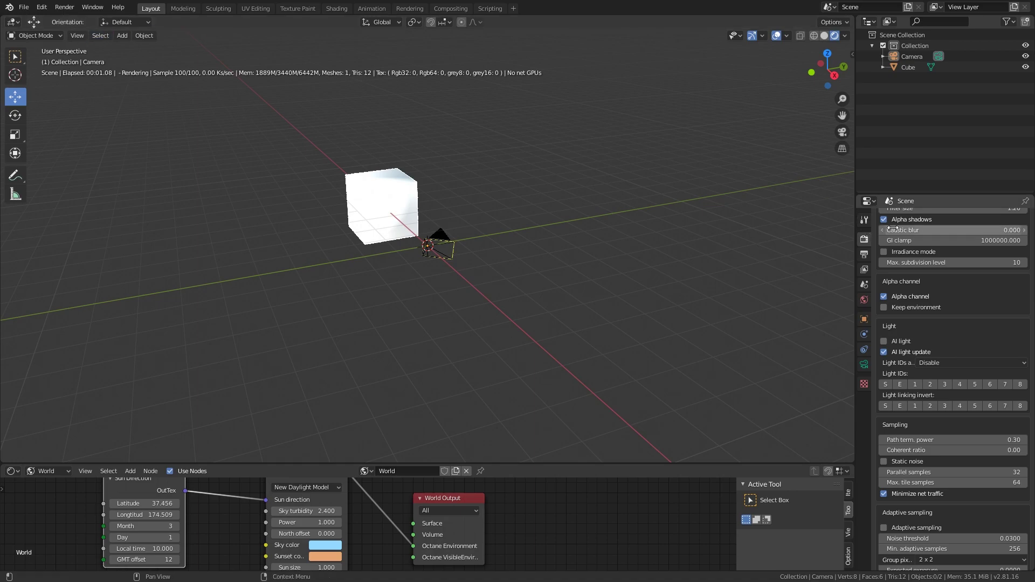
click(852, 49)
drag(737, 50, 849, 60)
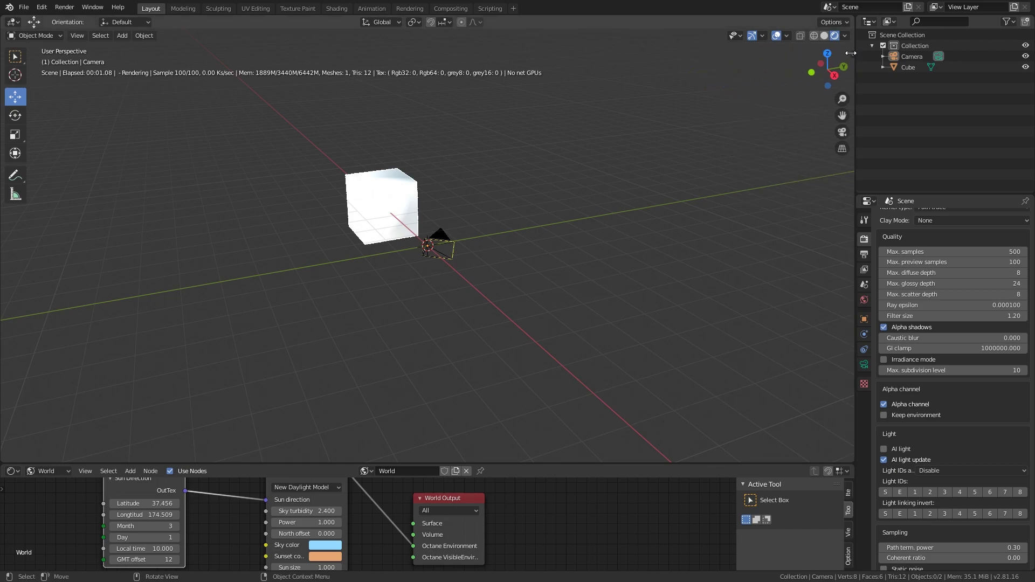
Step: Enable the Octane Camera Imager in the sidebar's Octane tab with Override ticked
click(852, 54)
click(849, 121)
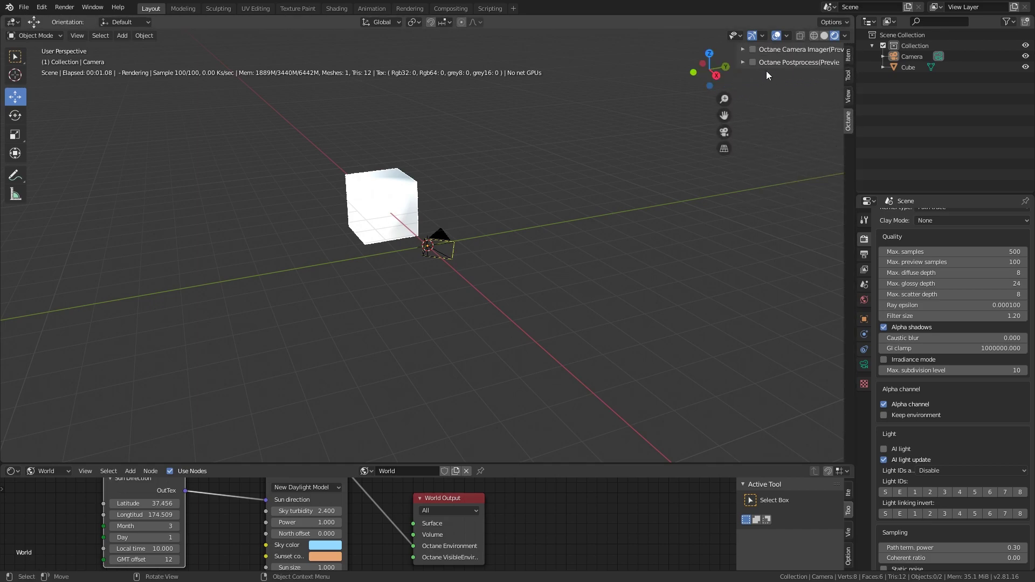
click(773, 46)
click(753, 49)
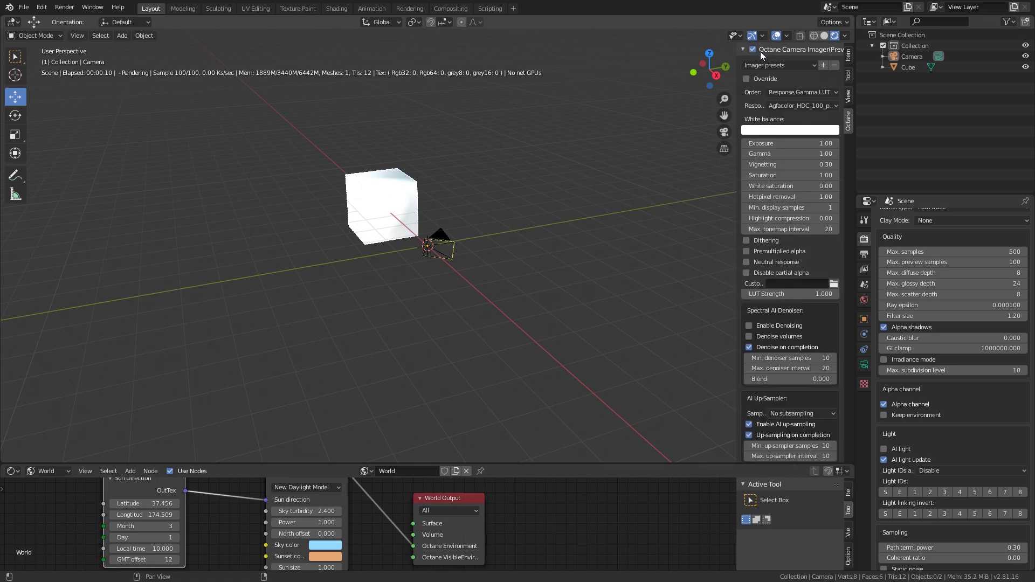
click(767, 78)
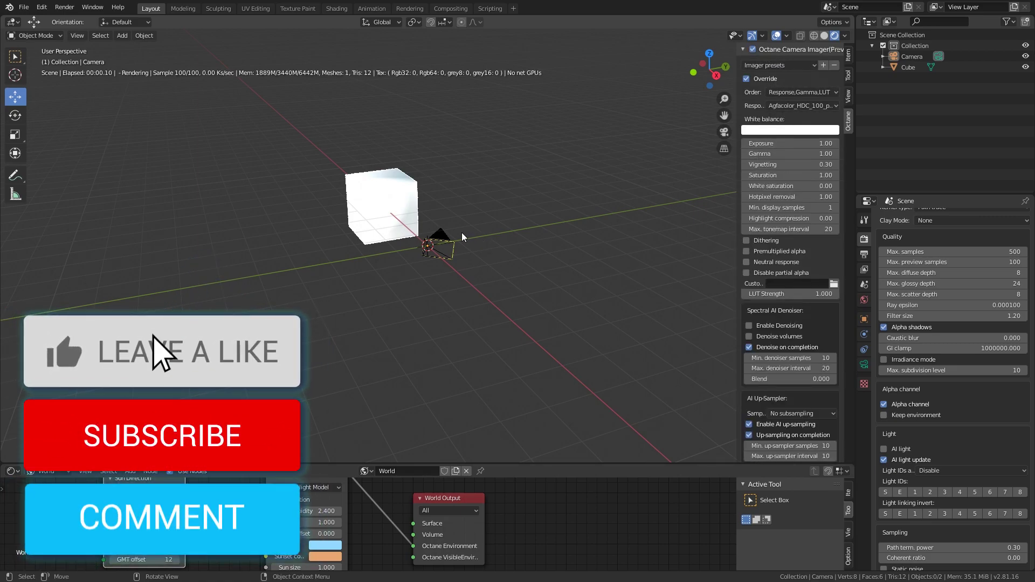
click(440, 241)
Step: Look through the new camera and move it so the white cube enters the frame
key(KP_0)
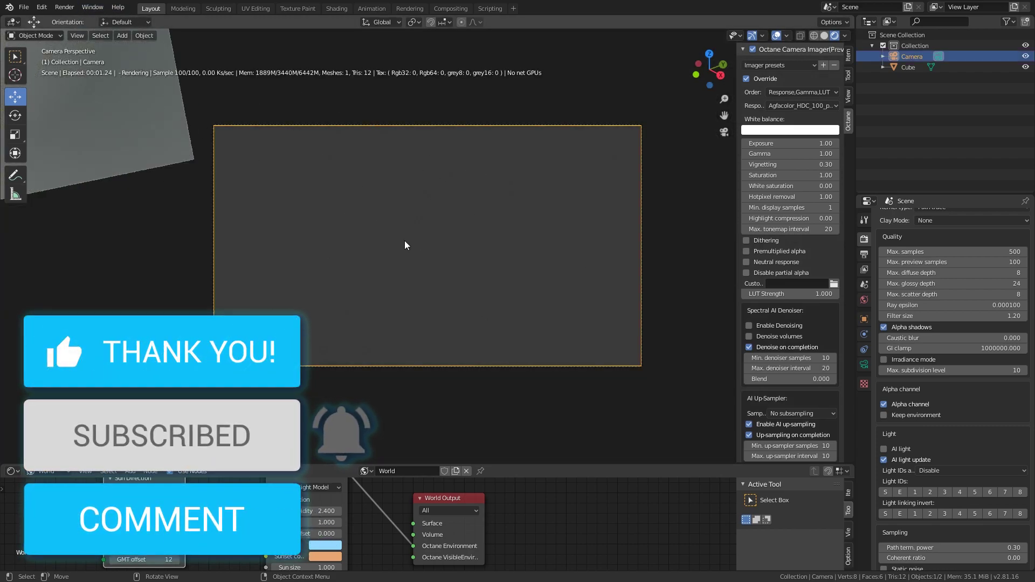
key(g)
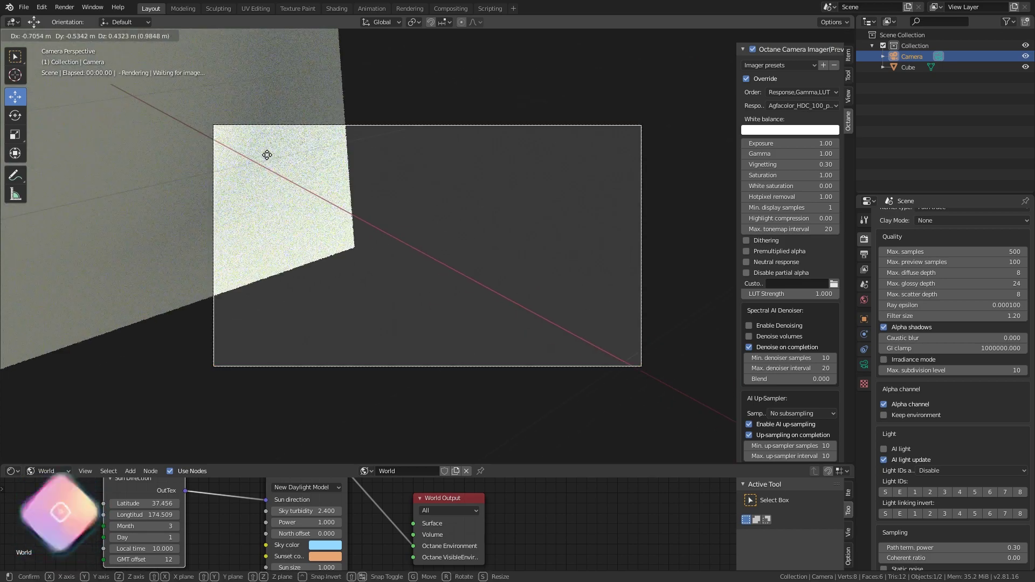
click(322, 198)
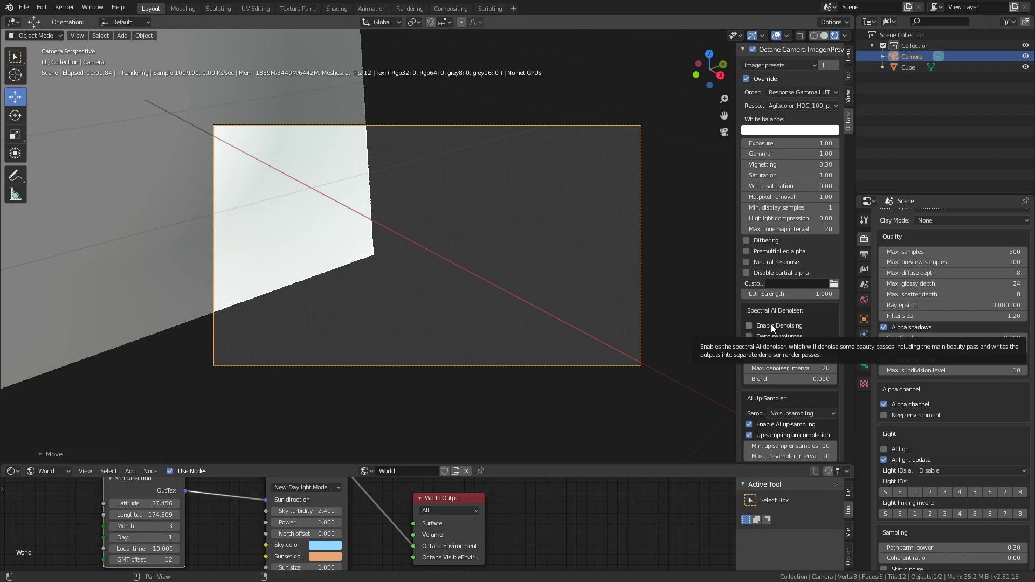
Step: Turn on AI denoising and toggle dithering on then off in the Octane camera imager settings
click(770, 324)
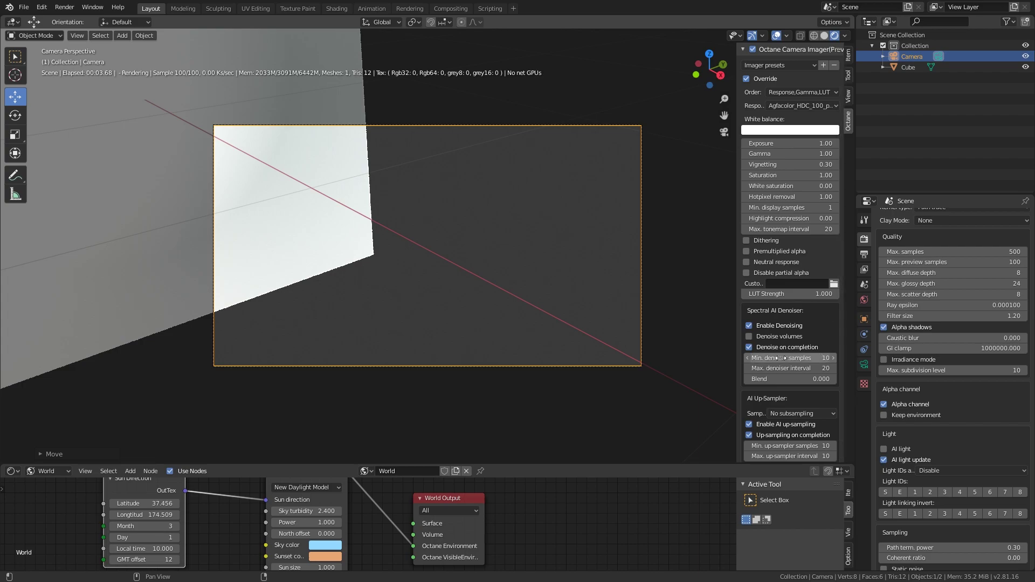
scroll(797, 340, down, 1)
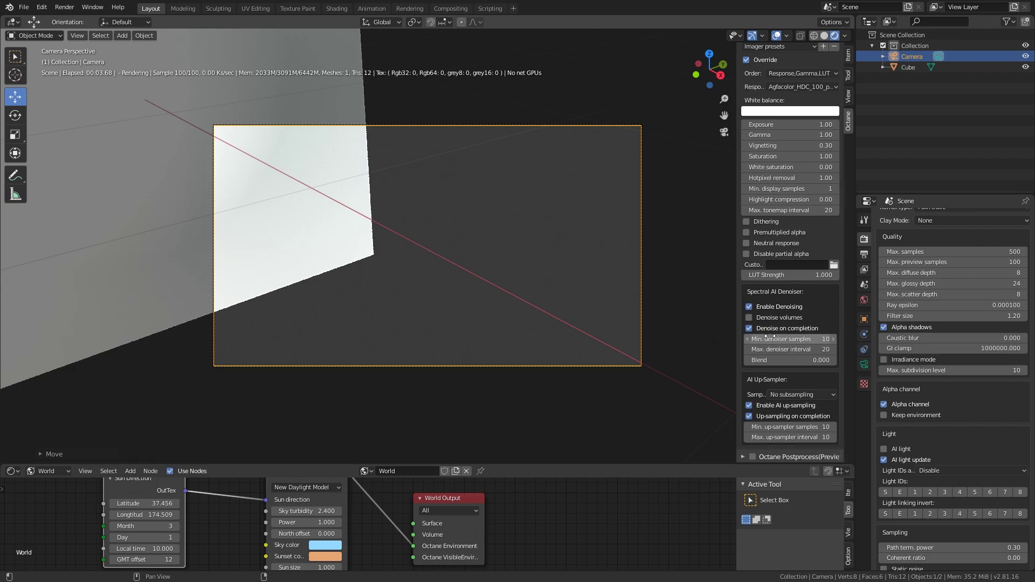
scroll(771, 161, up, 1)
click(768, 51)
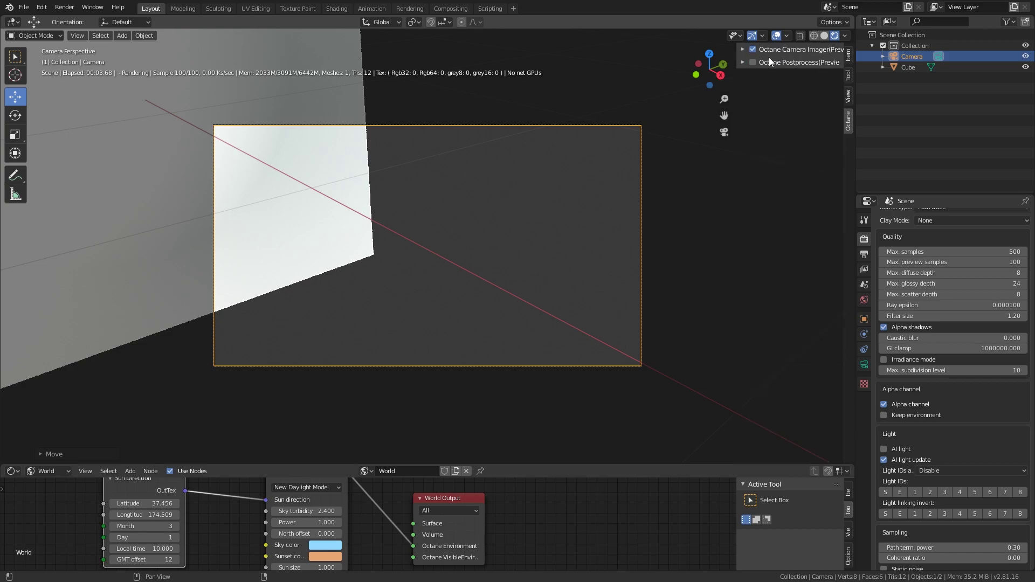
click(765, 50)
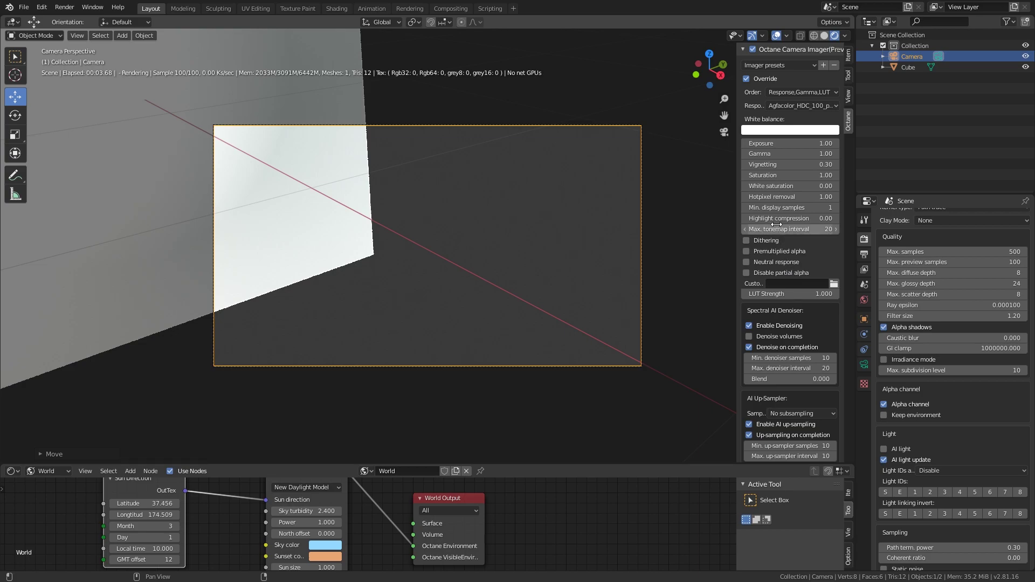
click(771, 241)
click(771, 240)
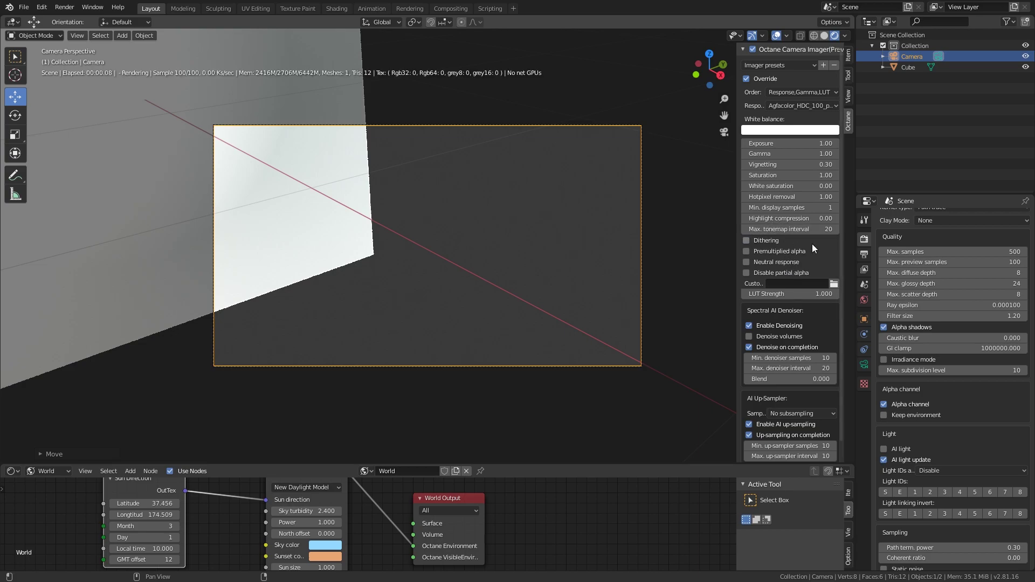
scroll(793, 244, down, 1)
scroll(775, 64, up, 1)
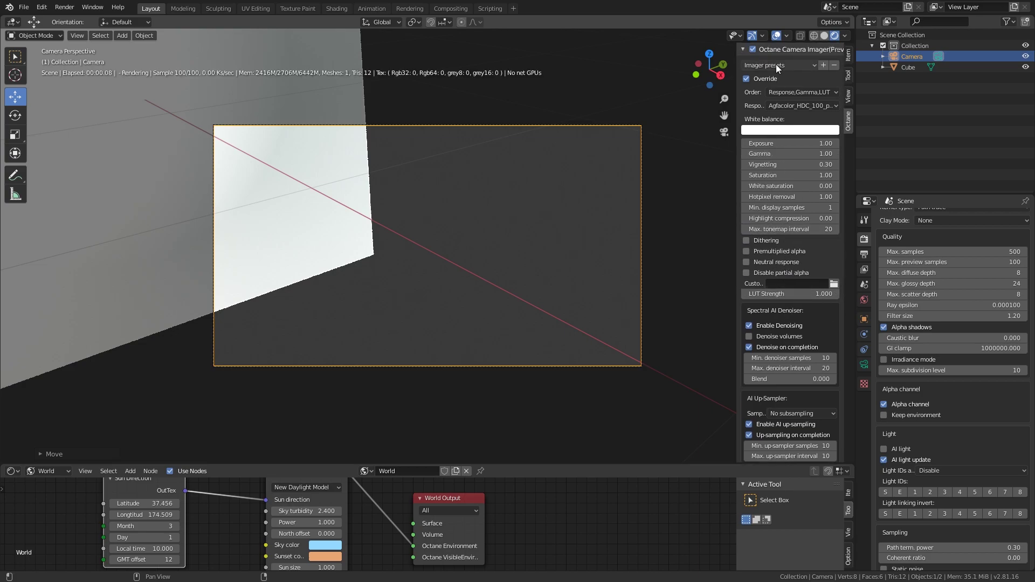
Step: Enable Octane postprocessing with override, then disable it again and collapse its settings
click(775, 51)
click(768, 62)
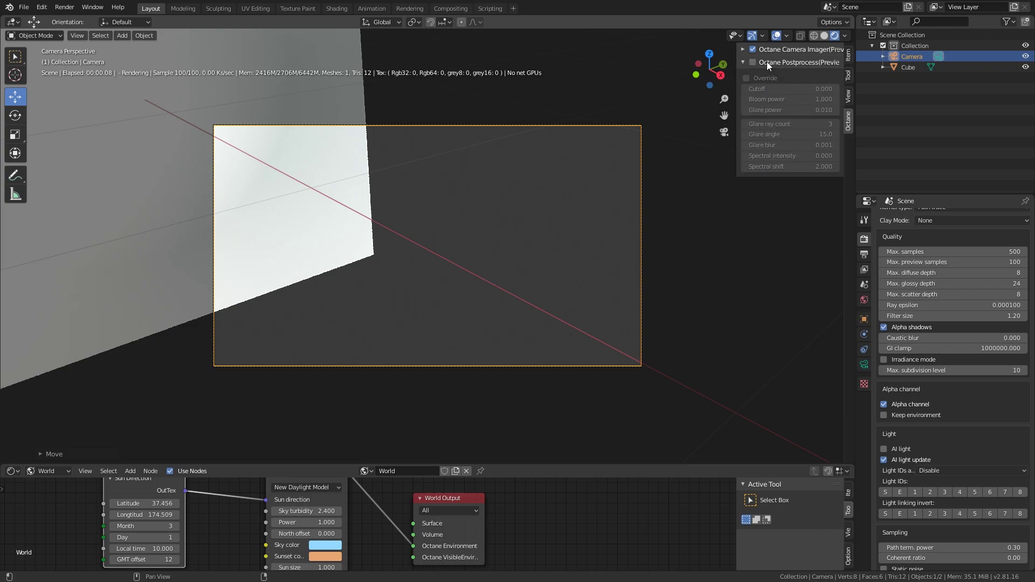
click(753, 62)
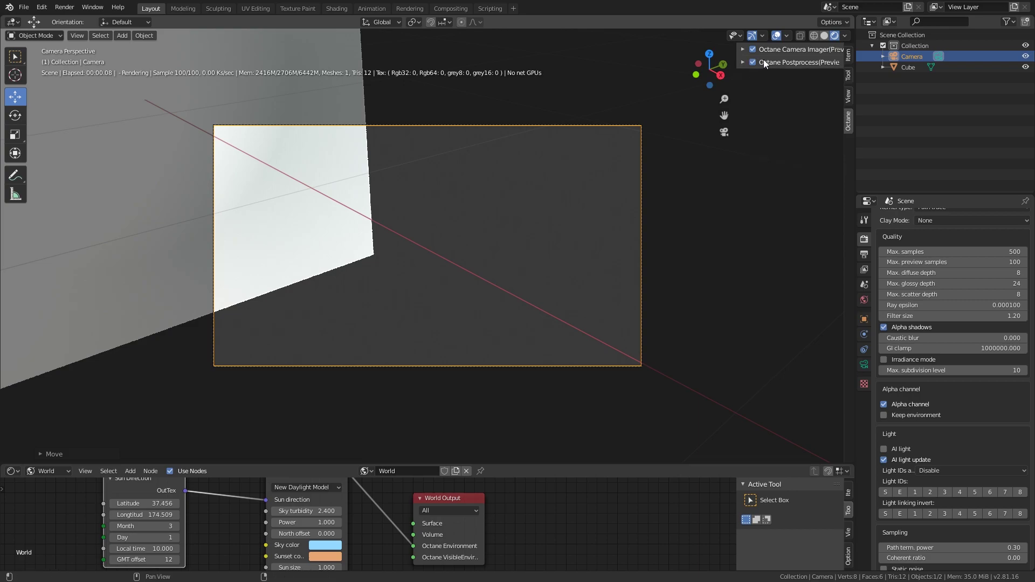
click(760, 78)
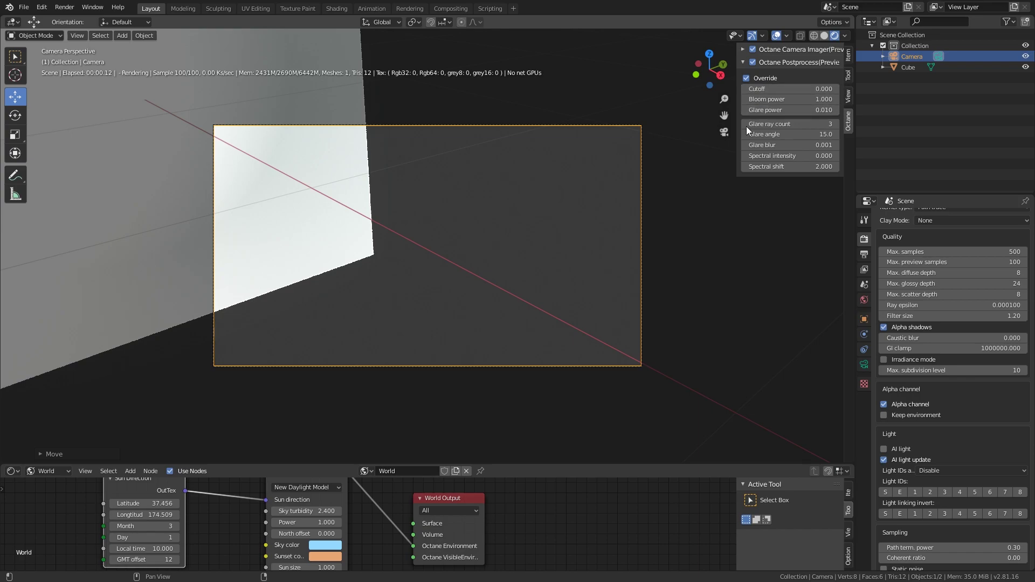
click(759, 64)
click(780, 64)
click(743, 49)
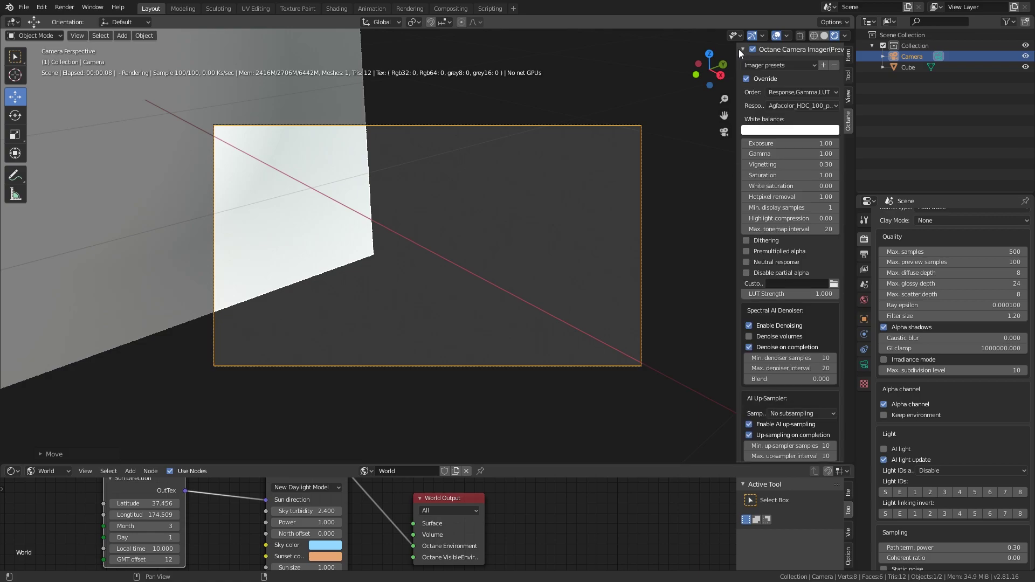
Step: Hide the sidebar and orbit out of camera view to see the cube and camera
key(n)
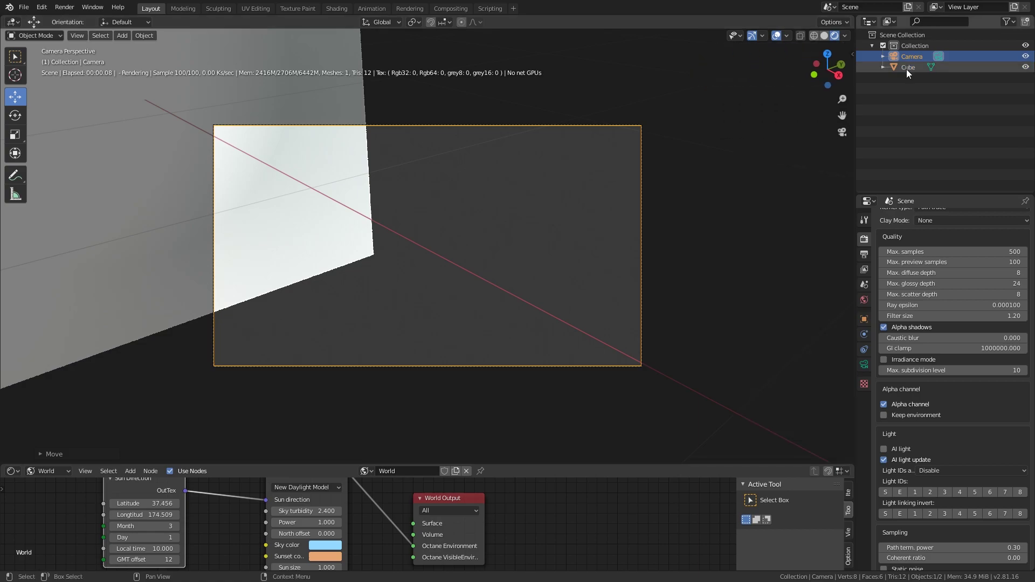
middle_drag(669, 109, 612, 111)
scroll(542, 148, down, 6)
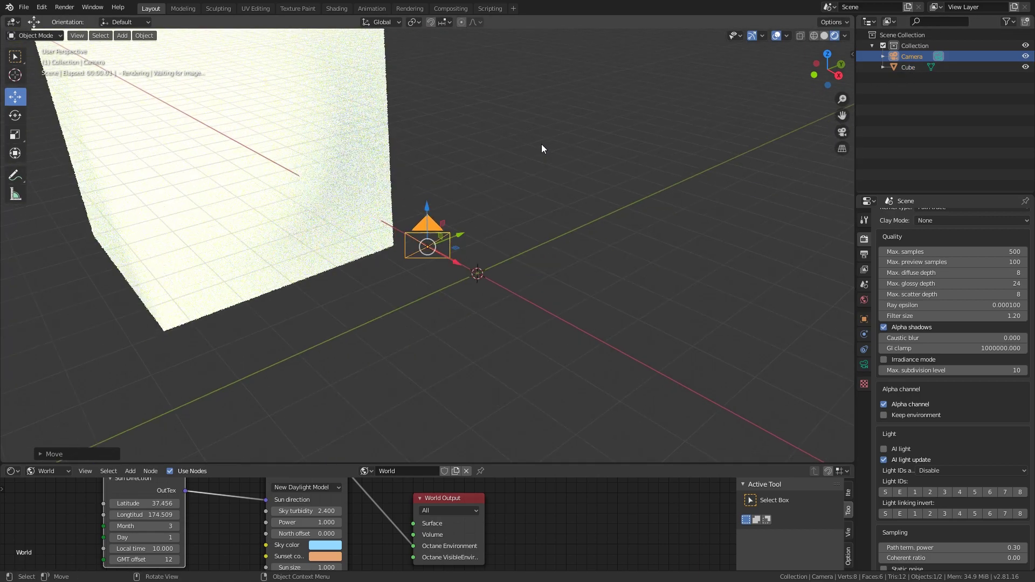
scroll(484, 142, up, 2)
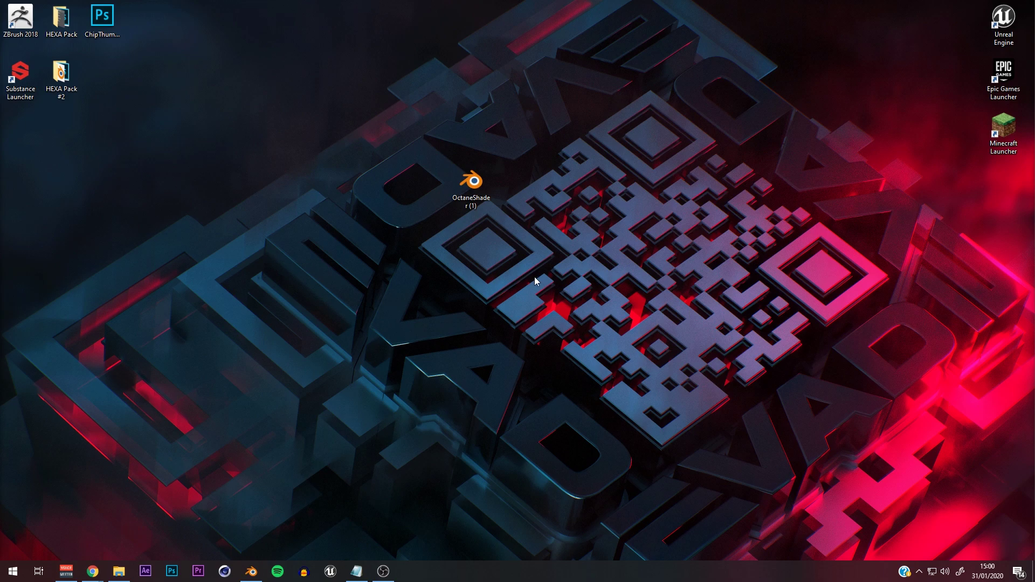
Step: Open the OctaneShader (1) file and make the node editor area taller
double_click(475, 192)
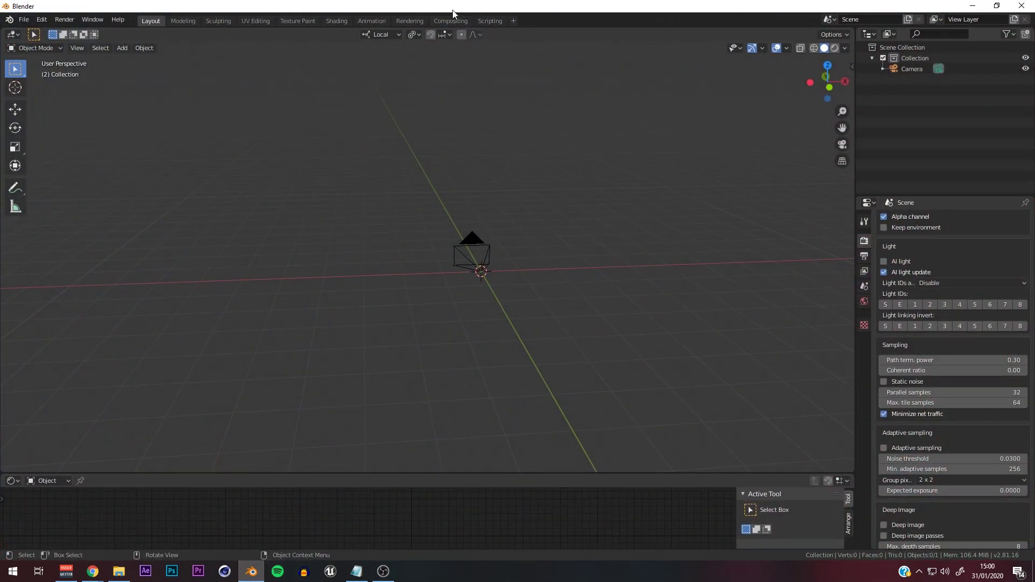
scroll(380, 212, down, 3)
scroll(381, 213, up, 2)
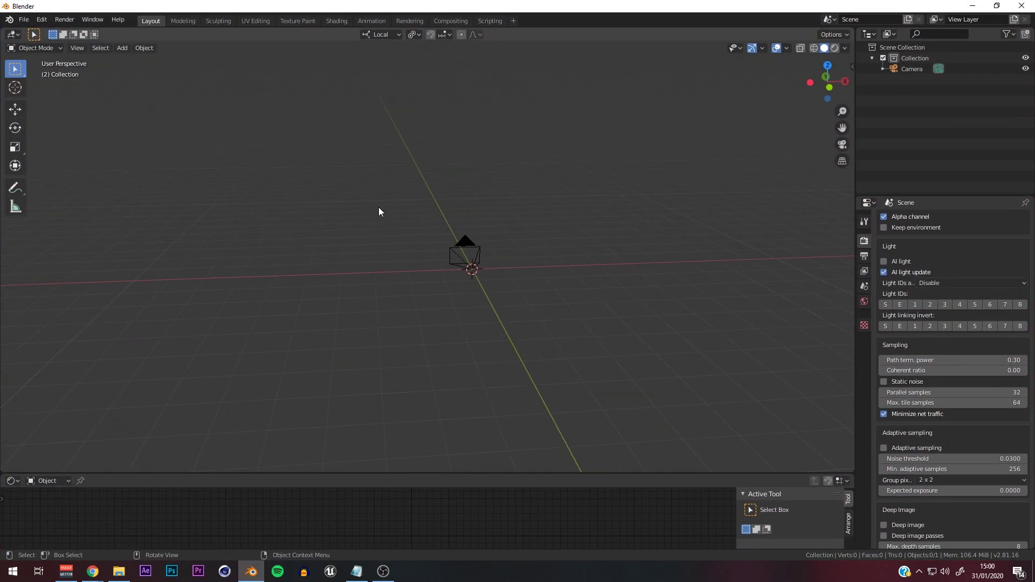
drag(171, 473, 189, 362)
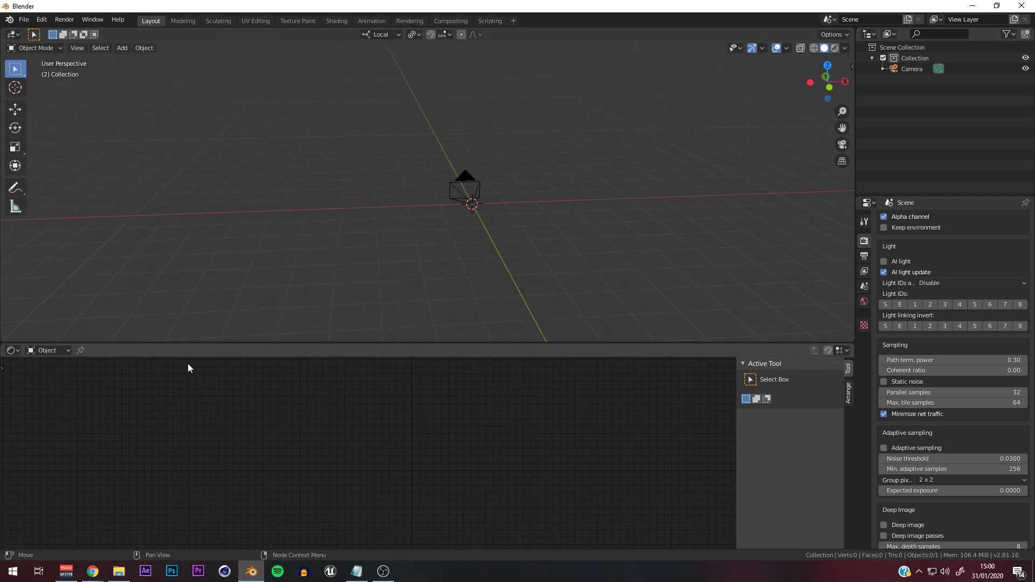
click(47, 350)
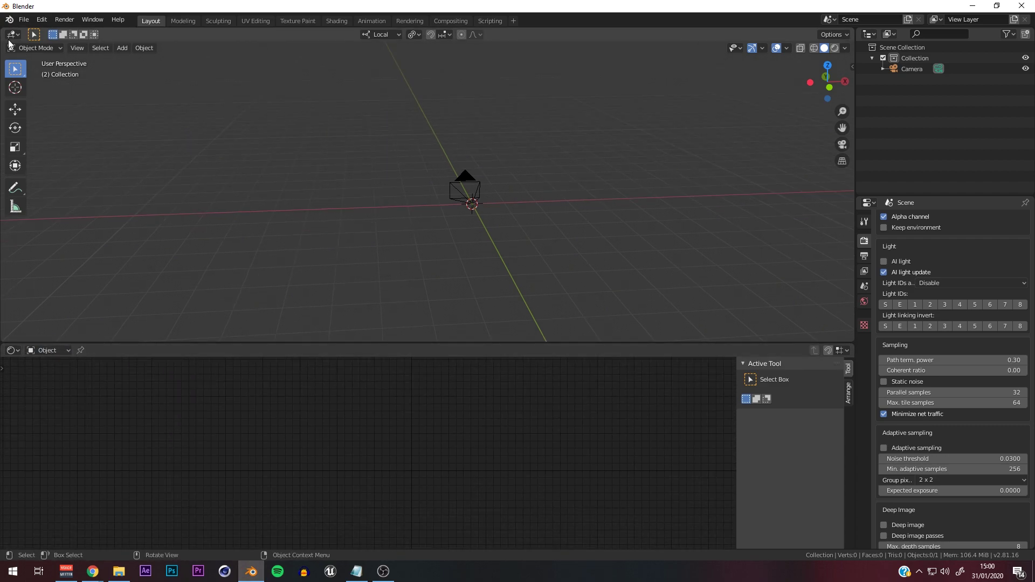
Step: Append both M_MED_Rebirth_Soldier objects from Models\Skin\Chapter 2\new Jonsey.blend\Object
click(23, 20)
click(50, 140)
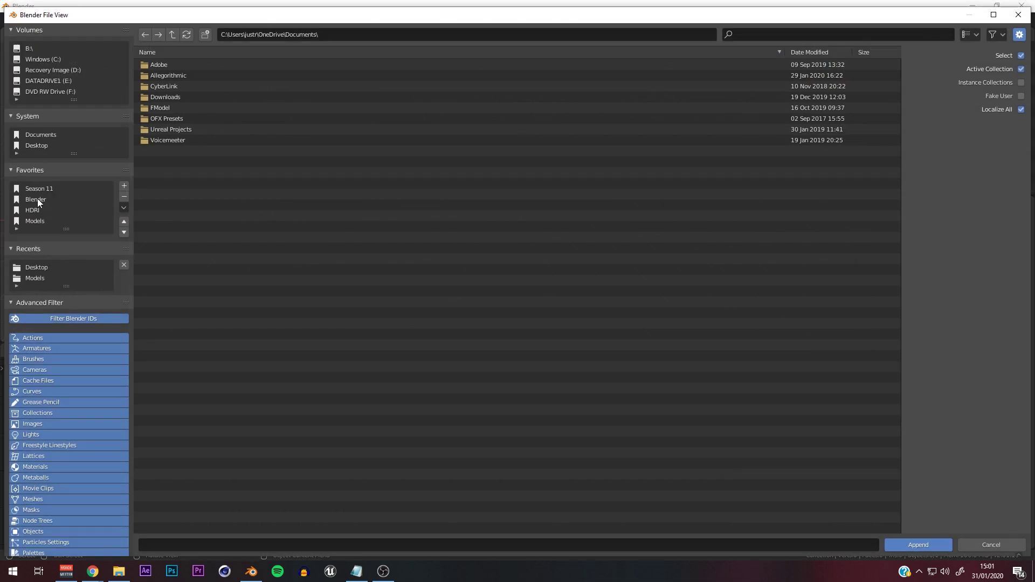
click(50, 145)
click(64, 199)
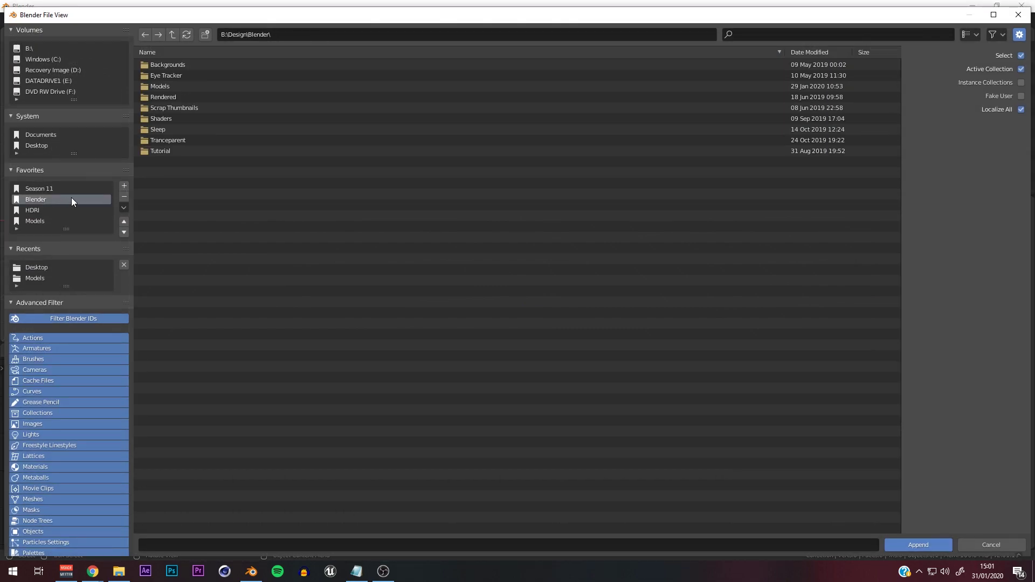
double_click(163, 89)
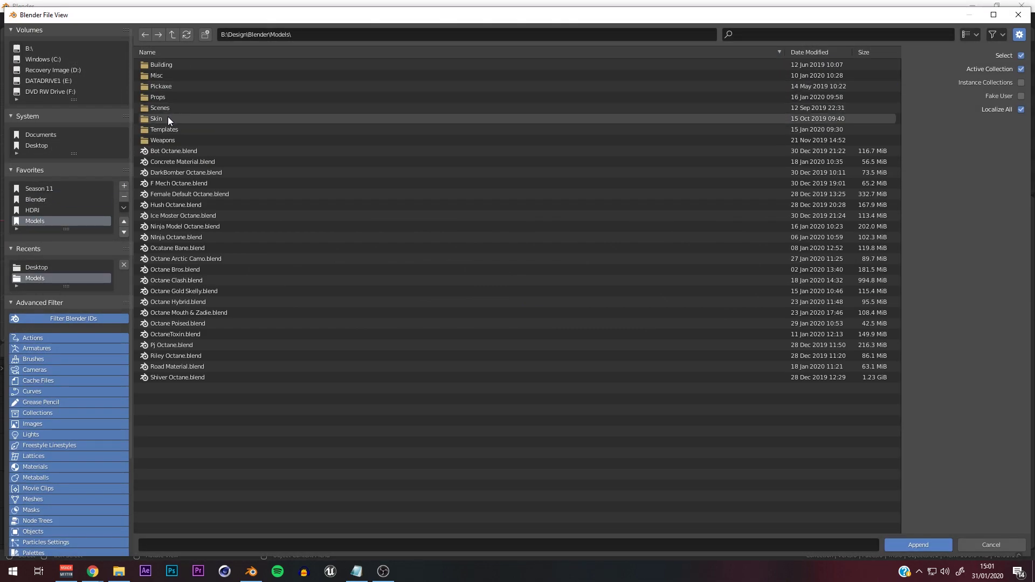
double_click(168, 118)
click(174, 76)
click(173, 66)
double_click(177, 77)
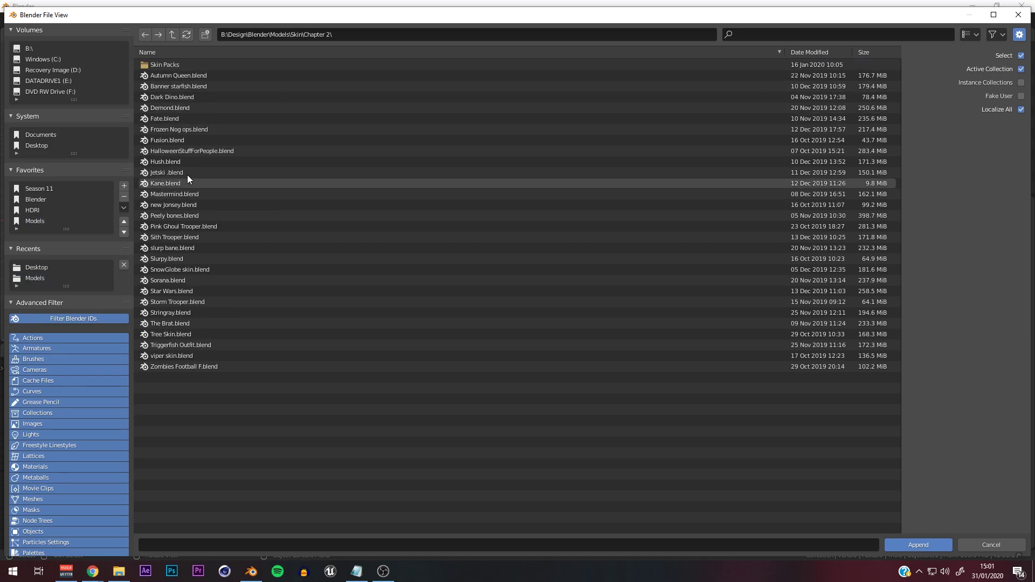
double_click(183, 203)
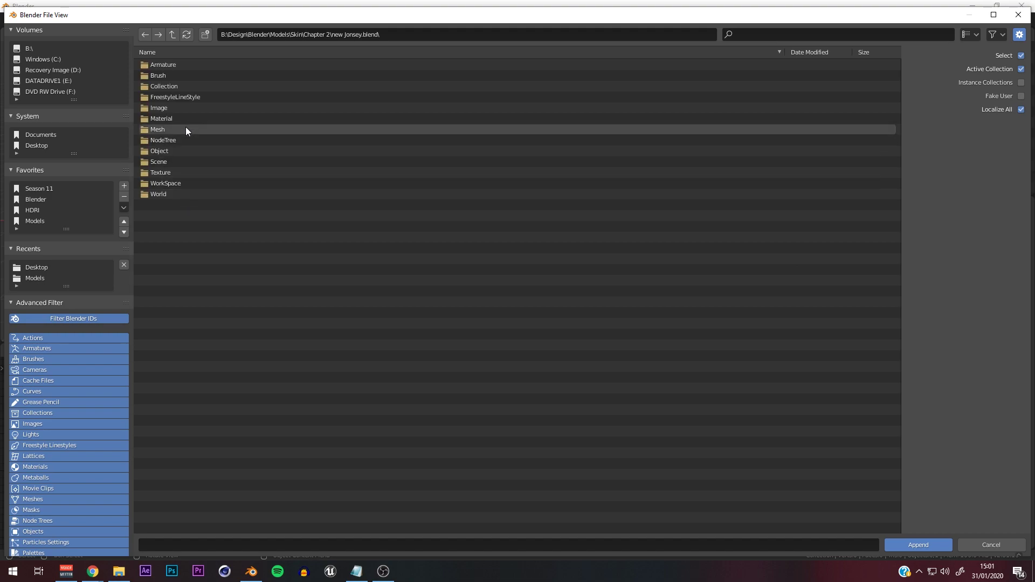
double_click(170, 151)
drag(171, 96, 196, 65)
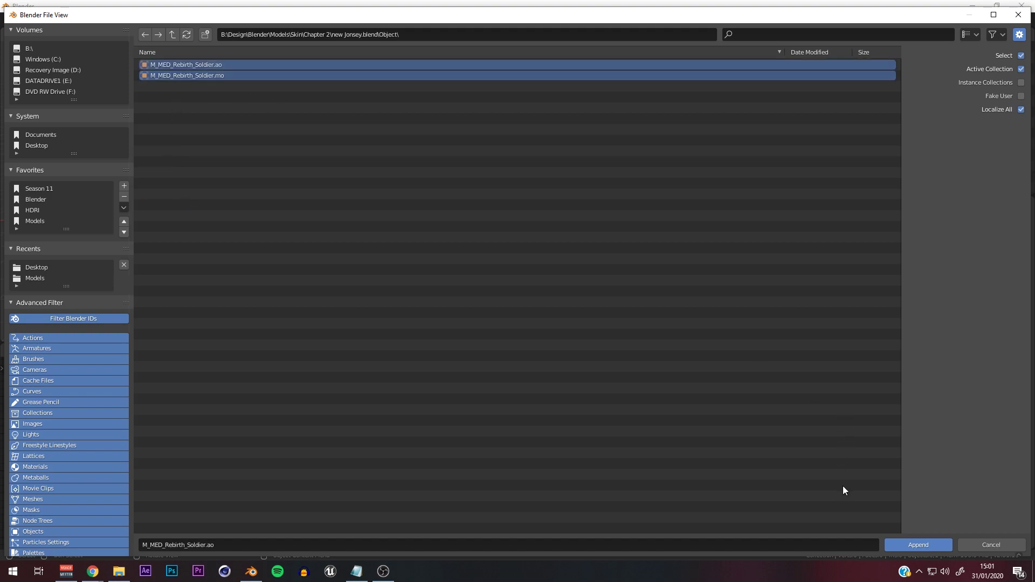
click(897, 544)
Step: Enlarge the 3D view and frame the selected soldier character
scroll(518, 189, up, 2)
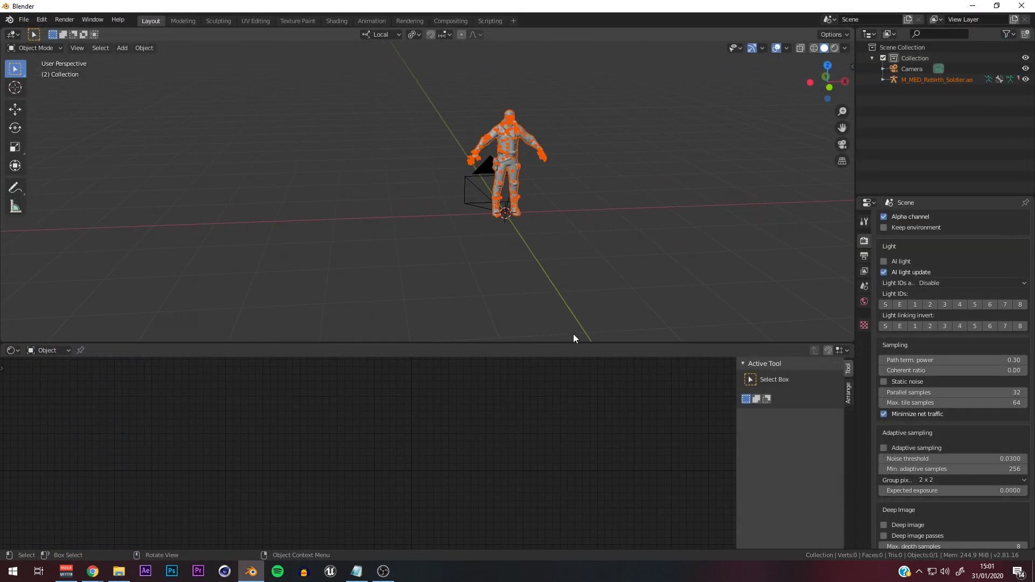
drag(577, 342, 563, 420)
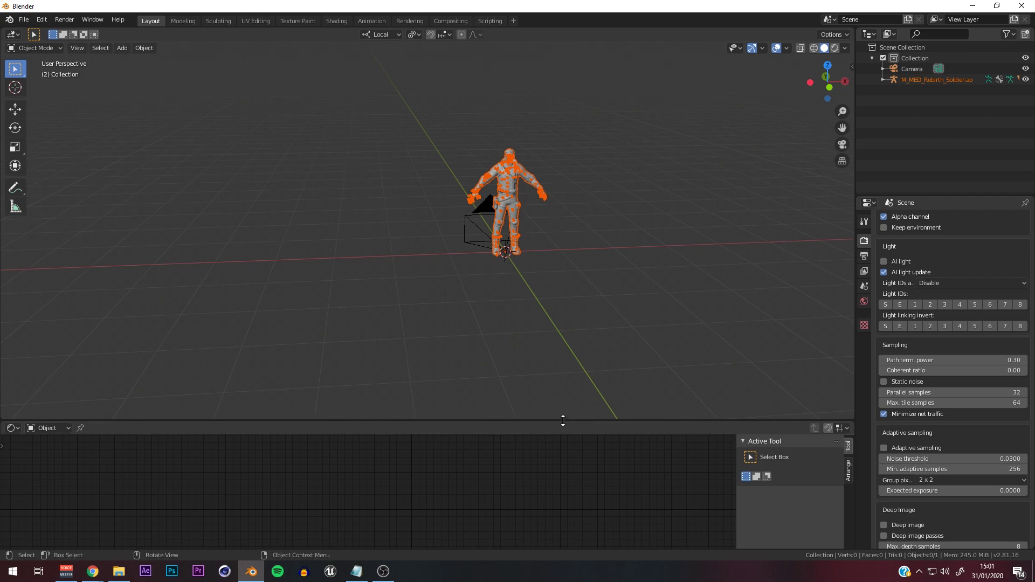
click(542, 235)
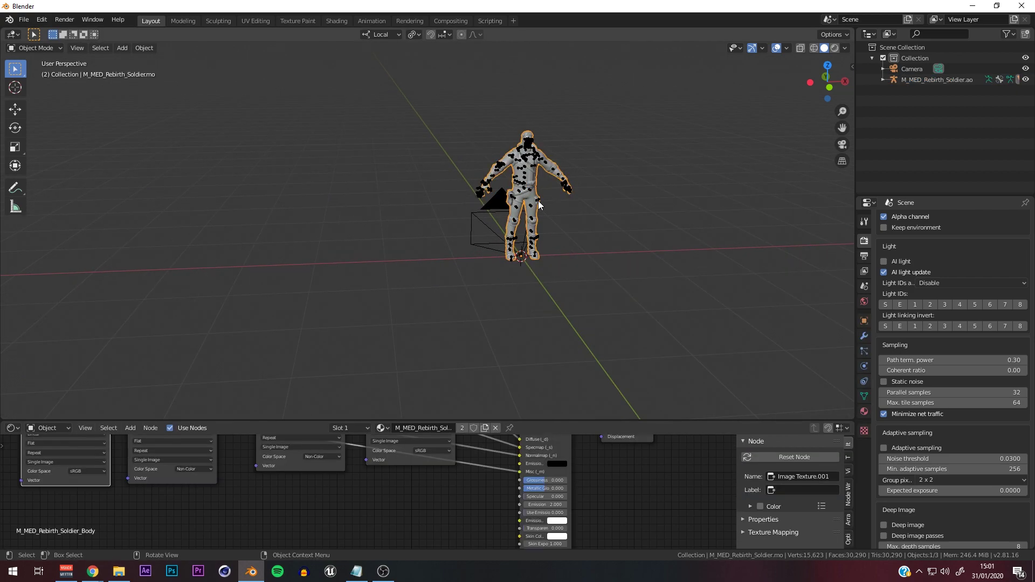
key(KP_Decimal)
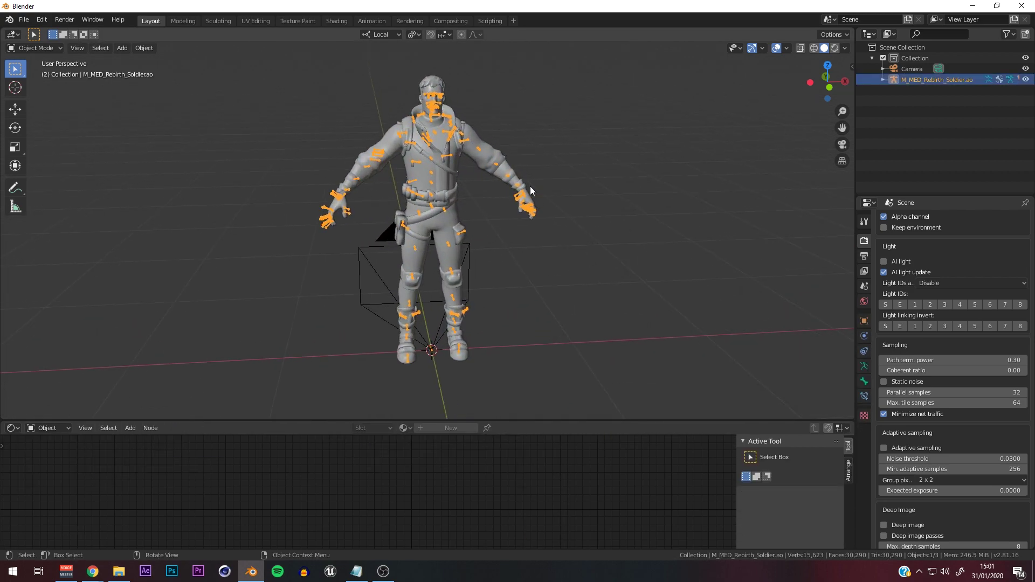
Step: Preview the soldier in Octane rendered shading without overlays, then return to solid shading with overlays
click(834, 48)
click(776, 48)
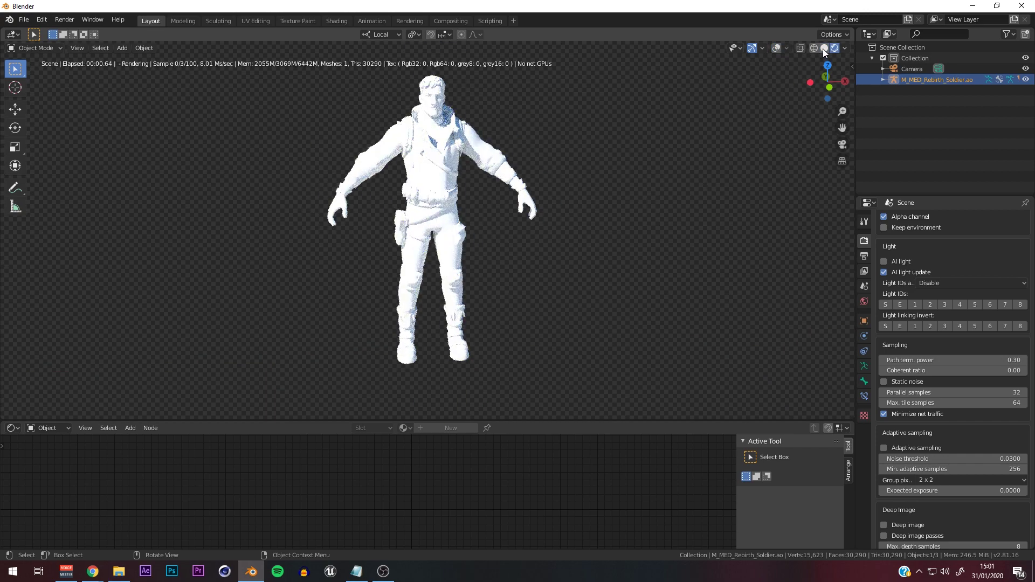
click(824, 48)
click(776, 48)
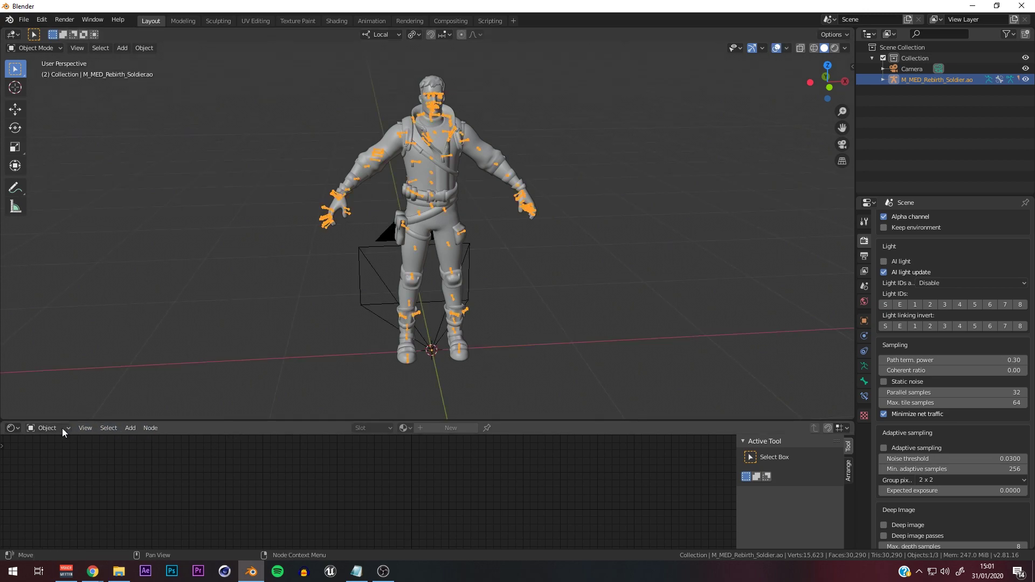
Step: Show the soldier body's image-texture material nodes in a taller node editor, then bring up the File menu
click(429, 289)
drag(492, 421, 491, 256)
scroll(487, 357, up, 2)
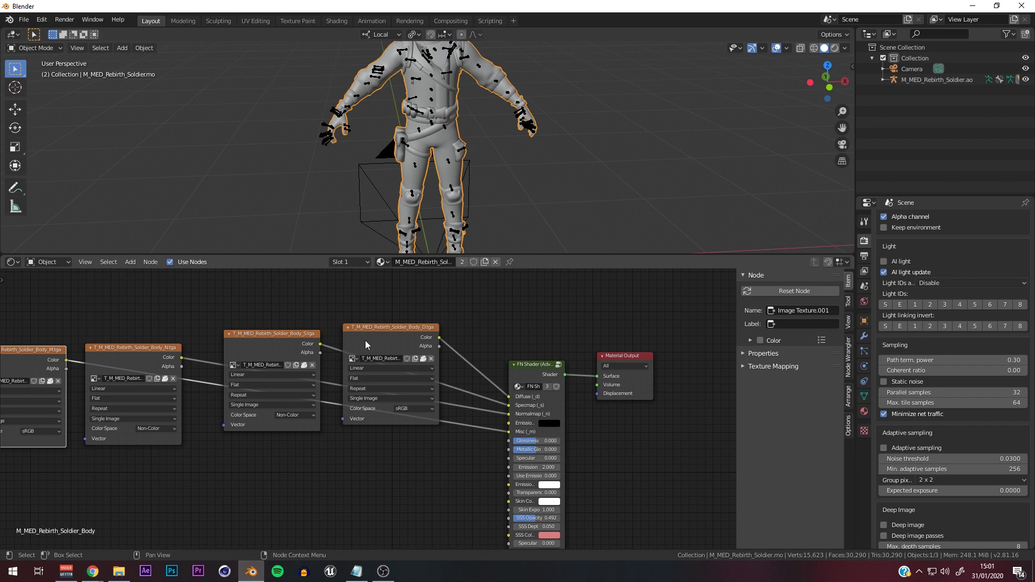
scroll(362, 337, down, 2)
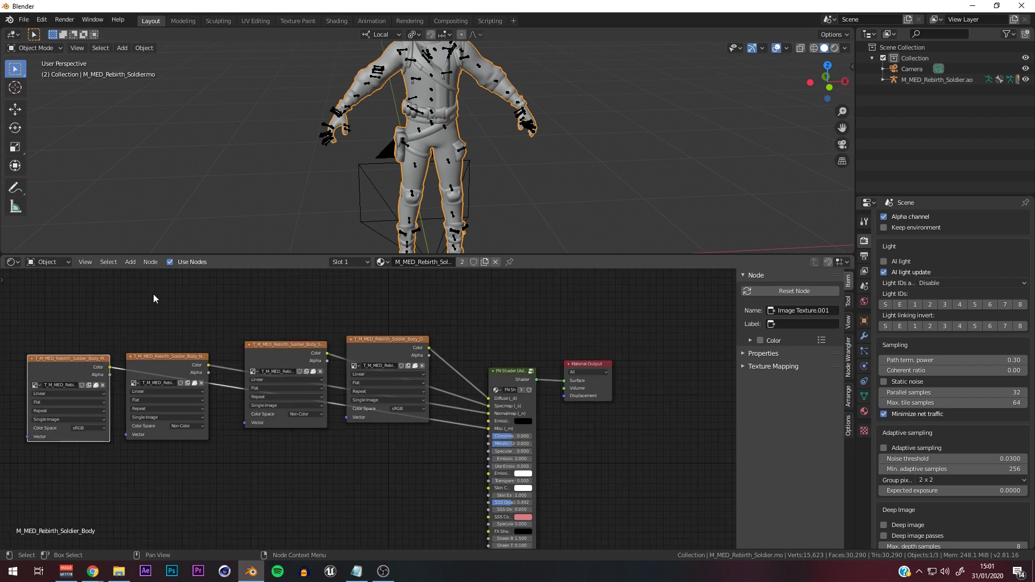
click(136, 262)
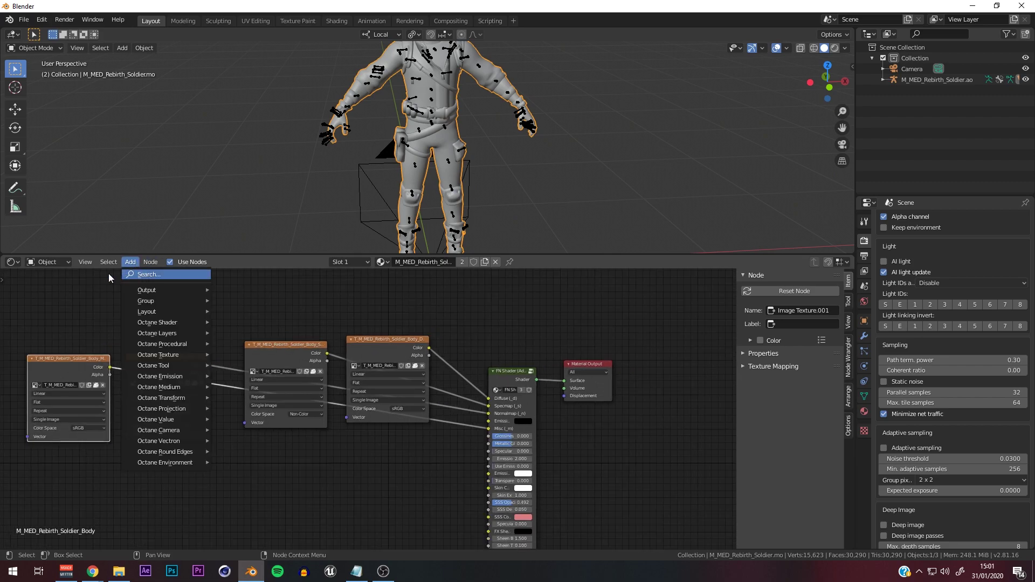
click(25, 20)
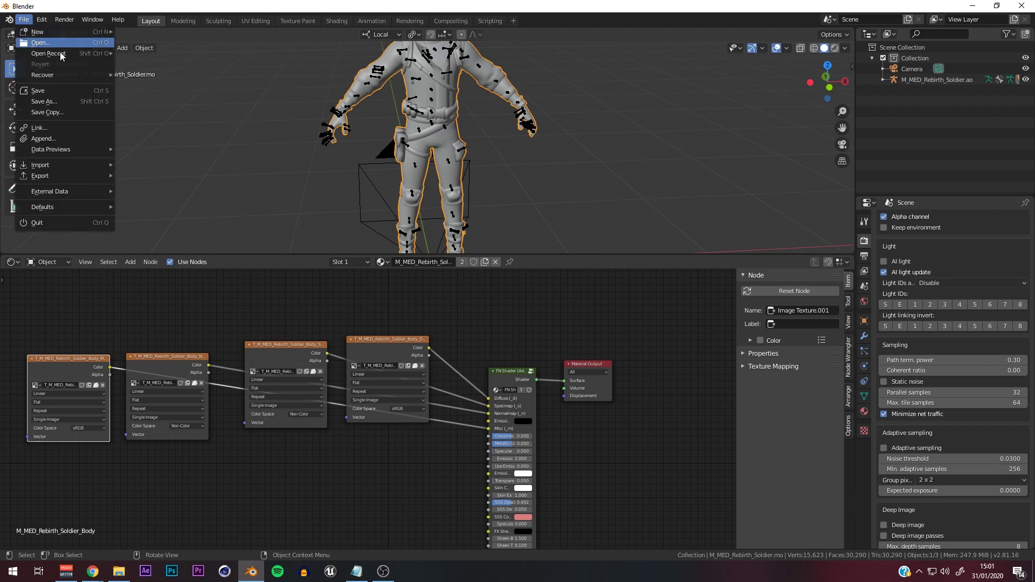
Step: Append the Octane Standard node group from the NodeTree folder of Desktop's OctaneShader (1).blend
click(59, 139)
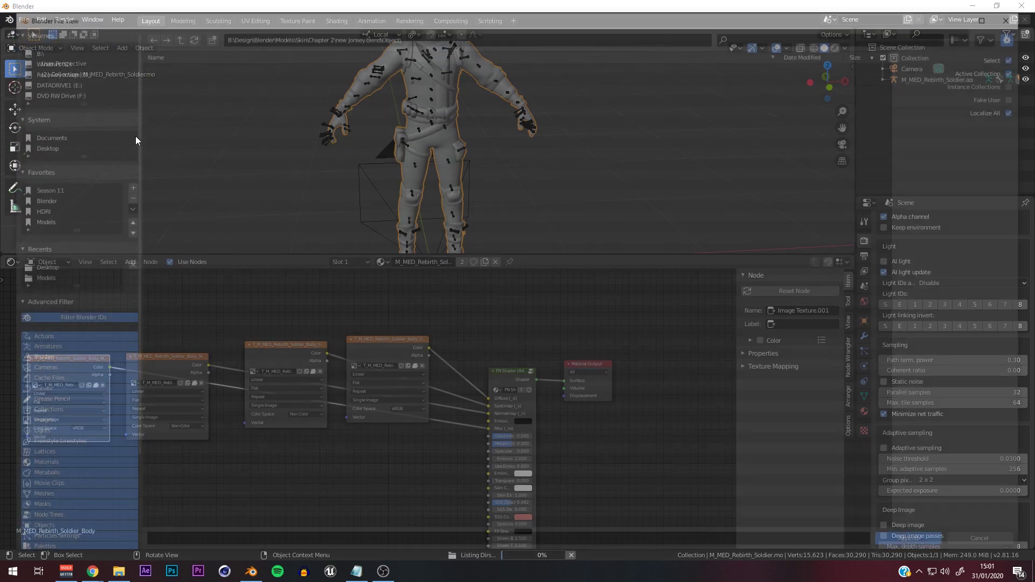
click(46, 146)
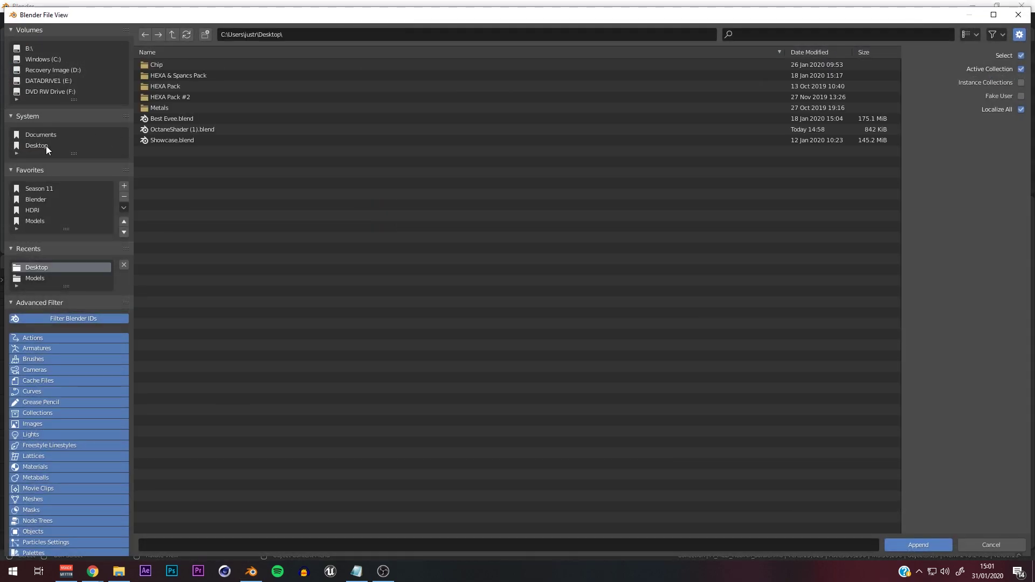
double_click(176, 131)
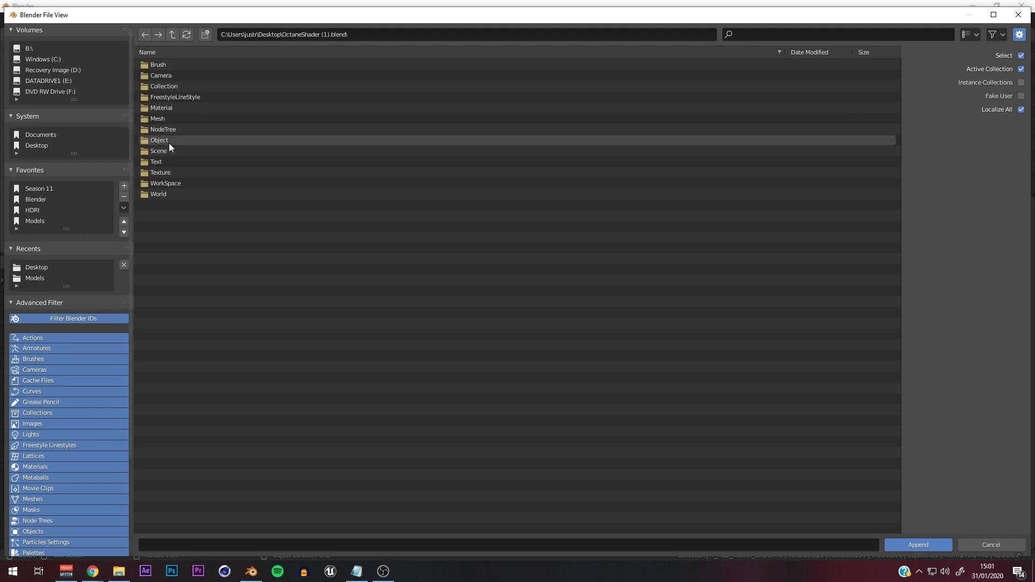
double_click(169, 131)
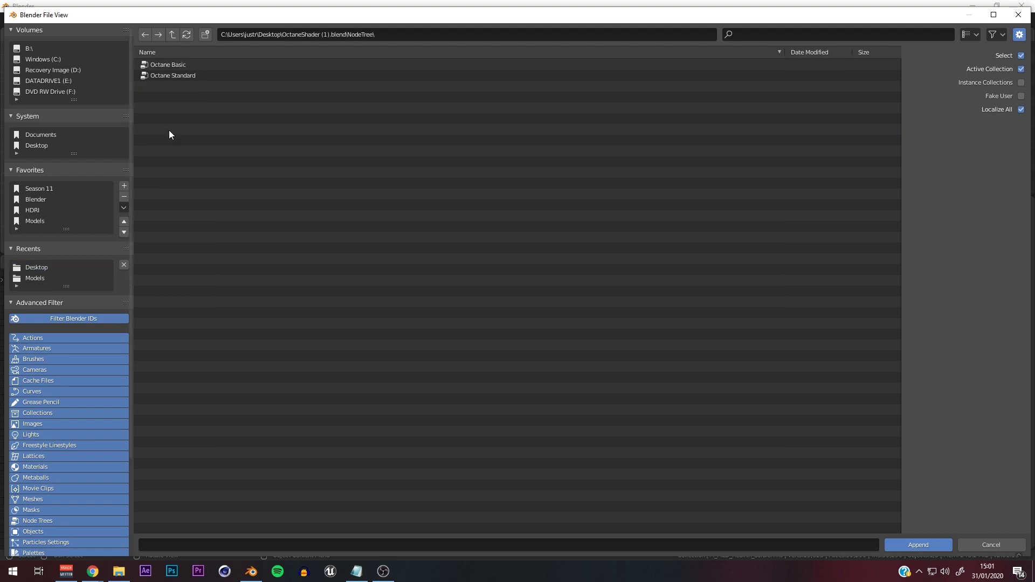
click(169, 74)
click(991, 545)
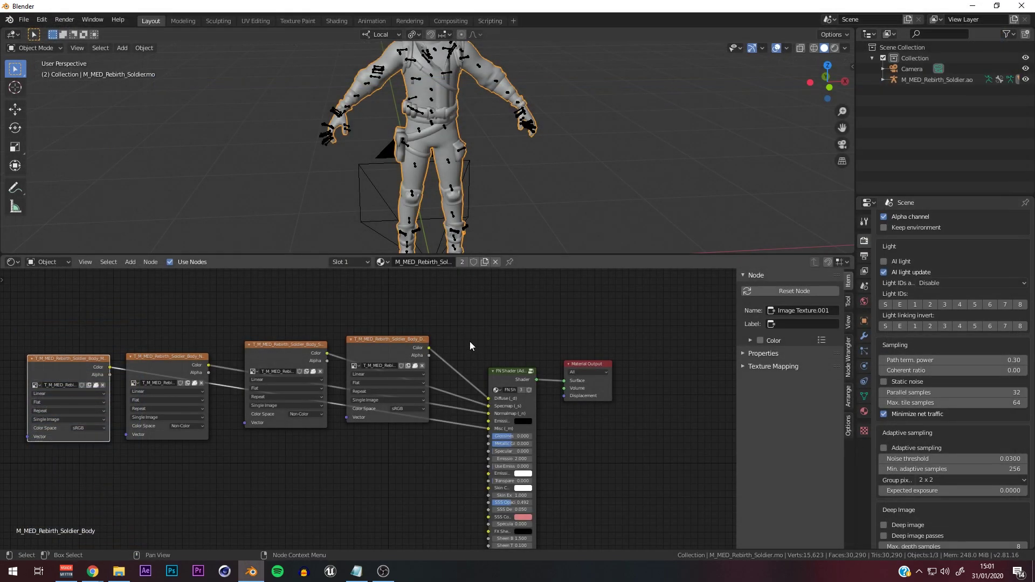
Step: Add an Octane Standard node via search, delete the FN Shader, and link it to Material Output
scroll(497, 361, up, 2)
click(130, 262)
click(151, 273)
text(oc)
key(Return)
click(566, 426)
click(532, 368)
key(x)
drag(571, 426, 538, 360)
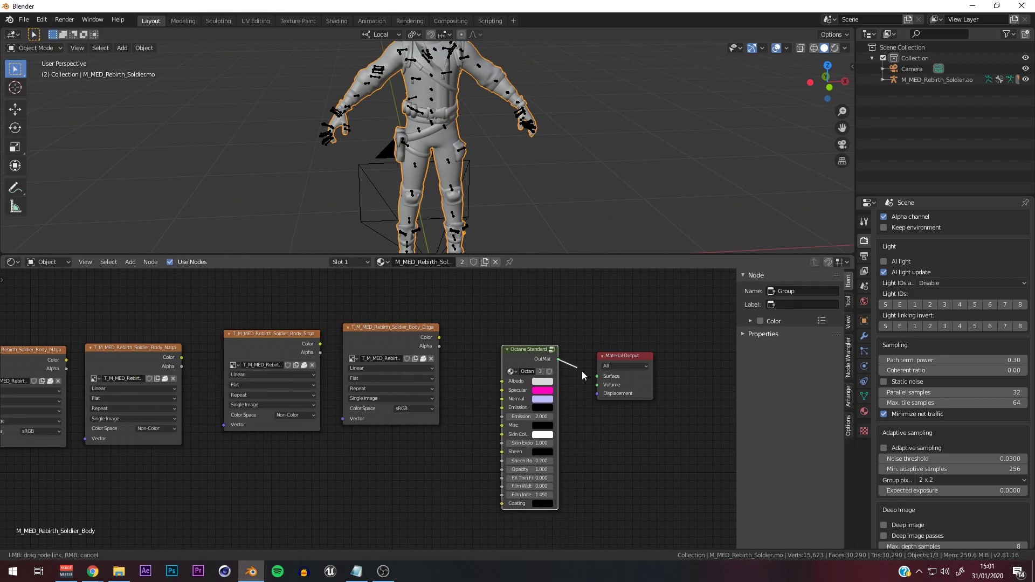
Step: Pull the D and S images out as new texture nodes, wiring the diffuse one into Albedo
click(864, 412)
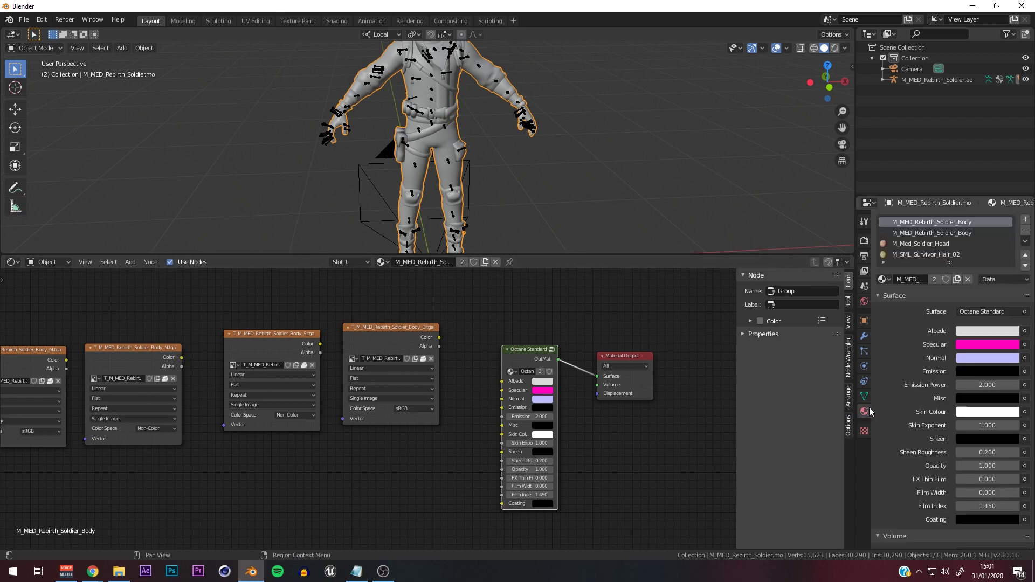
click(405, 340)
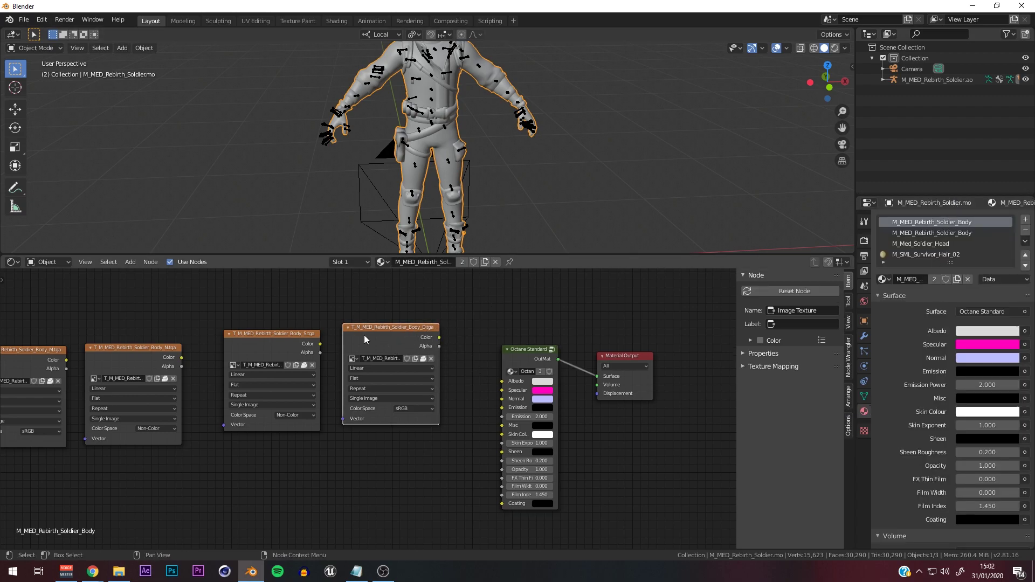
drag(352, 357, 358, 454)
drag(427, 464, 506, 382)
key(x)
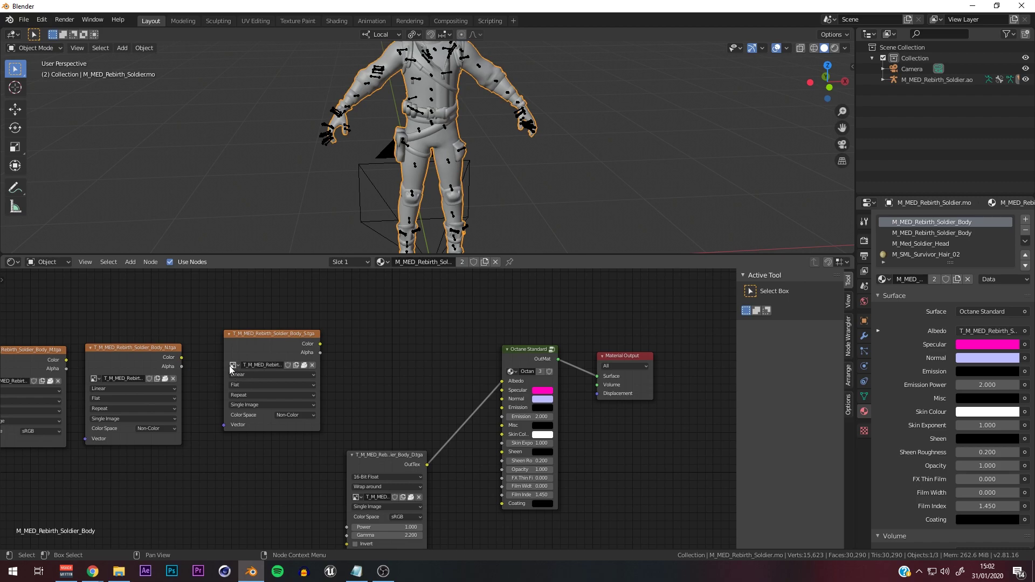
drag(234, 364, 501, 389)
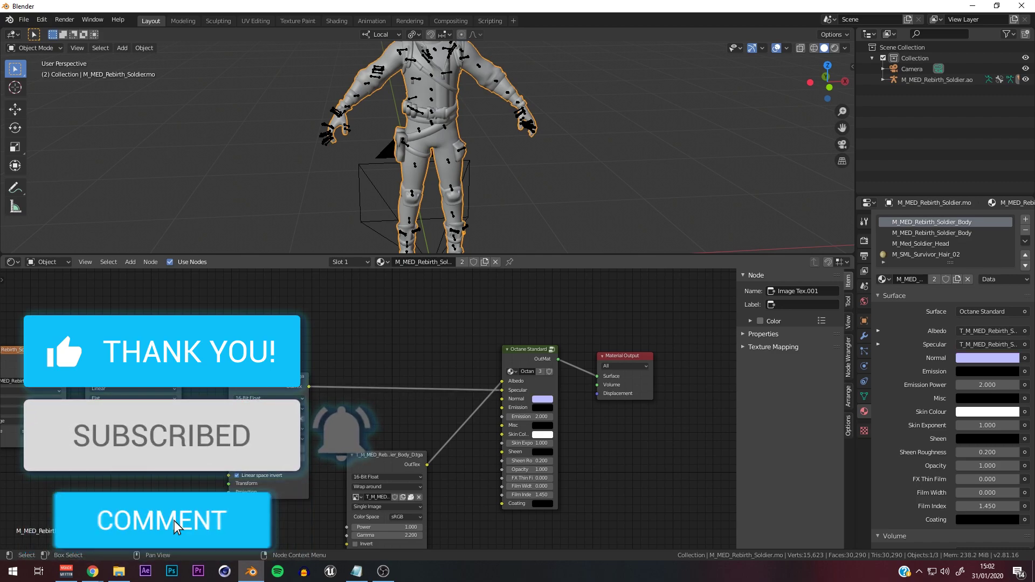
Step: Link the N.tga texture to Normal and replace M.tga with a new texture wired into Misc
click(232, 526)
drag(185, 472, 498, 400)
middle_drag(103, 349, 199, 354)
click(76, 364)
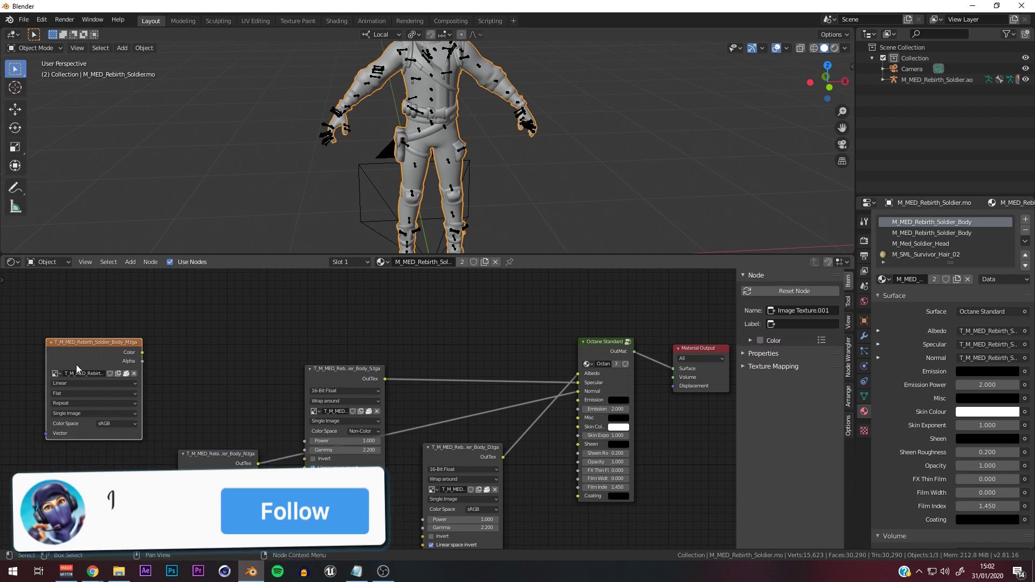
key(x)
drag(130, 447, 578, 418)
drag(332, 374, 334, 316)
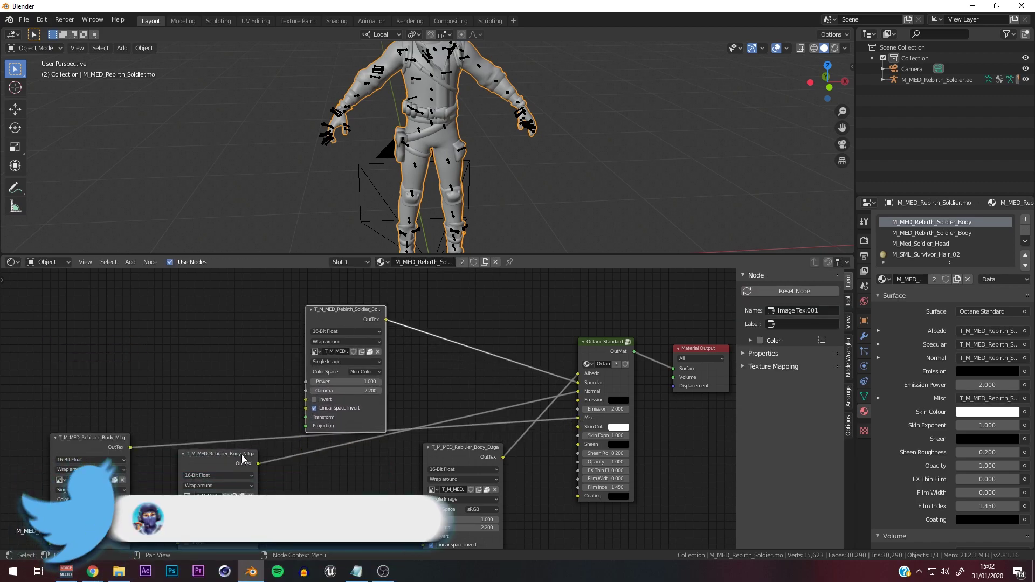
drag(243, 458, 238, 325)
Step: Set the texture gamma to 1 and check both textures' colour space options
scroll(345, 334, up, 3)
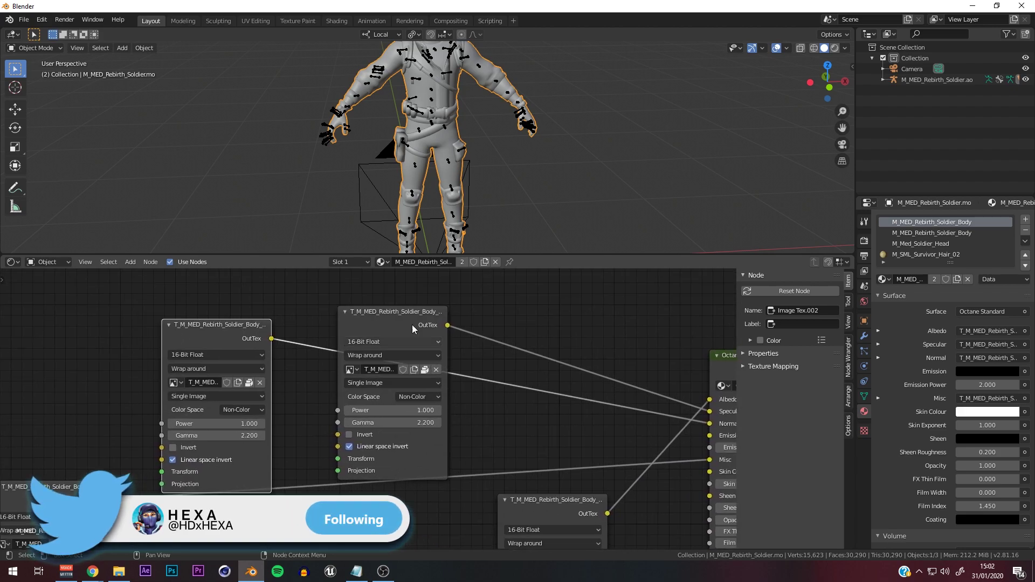
click(393, 422)
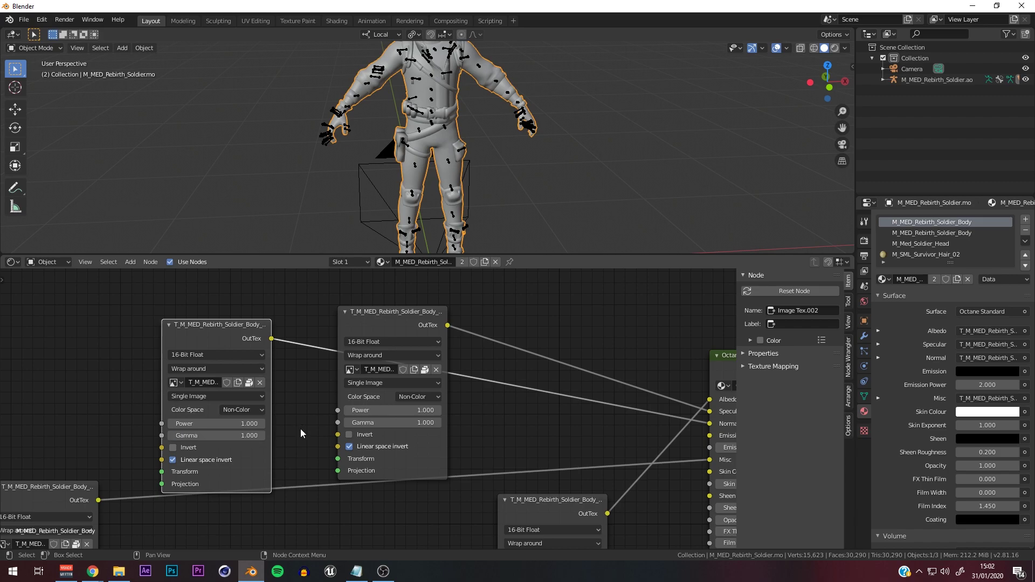
click(246, 410)
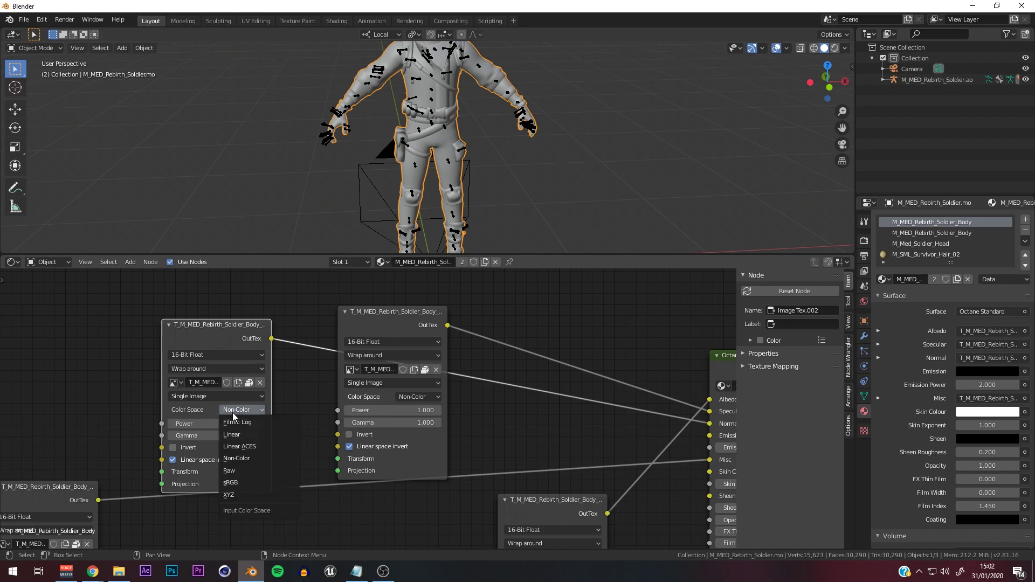
click(410, 397)
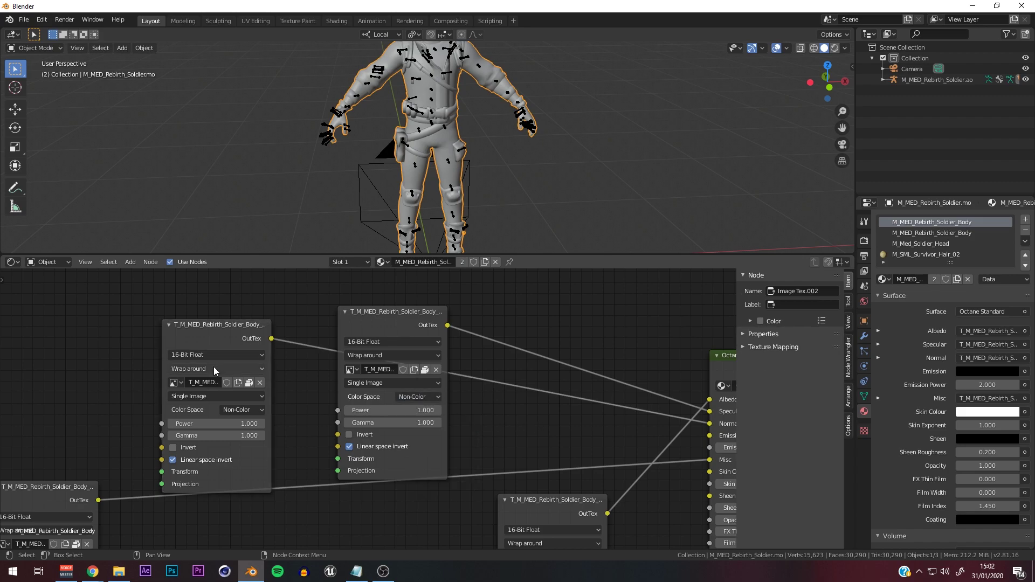
scroll(454, 367, down, 5)
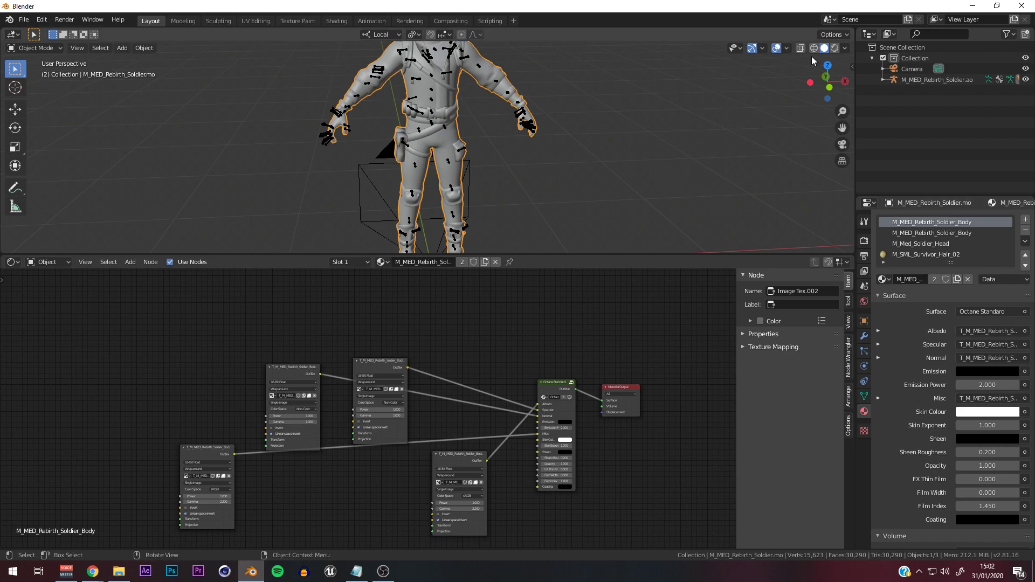
Step: Show a live Octane render of the textured soldier in an enlarged, overlay-free 3D view
click(835, 47)
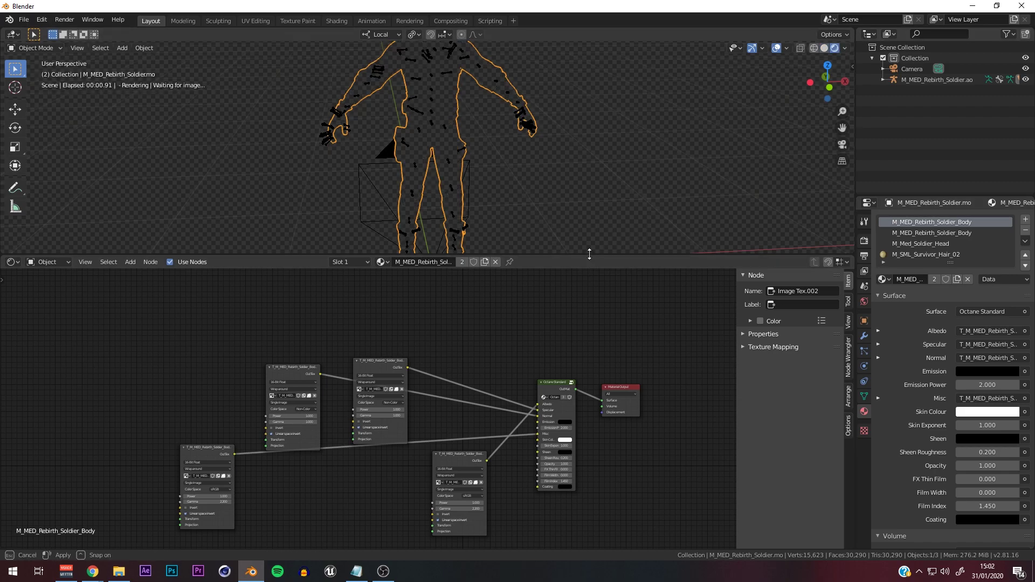
drag(586, 256, 593, 362)
click(777, 48)
scroll(524, 114, up, 4)
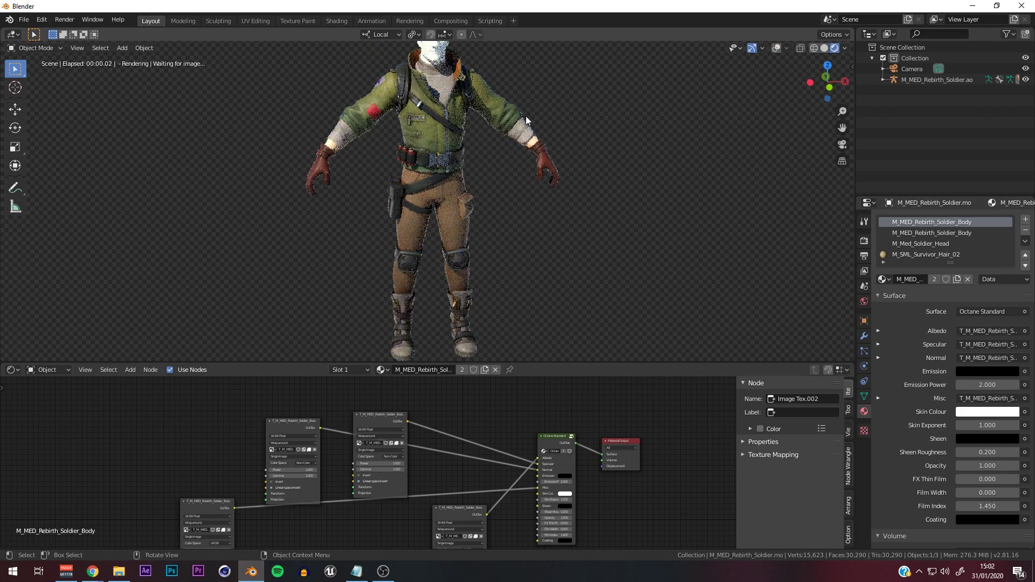
scroll(492, 147, down, 2)
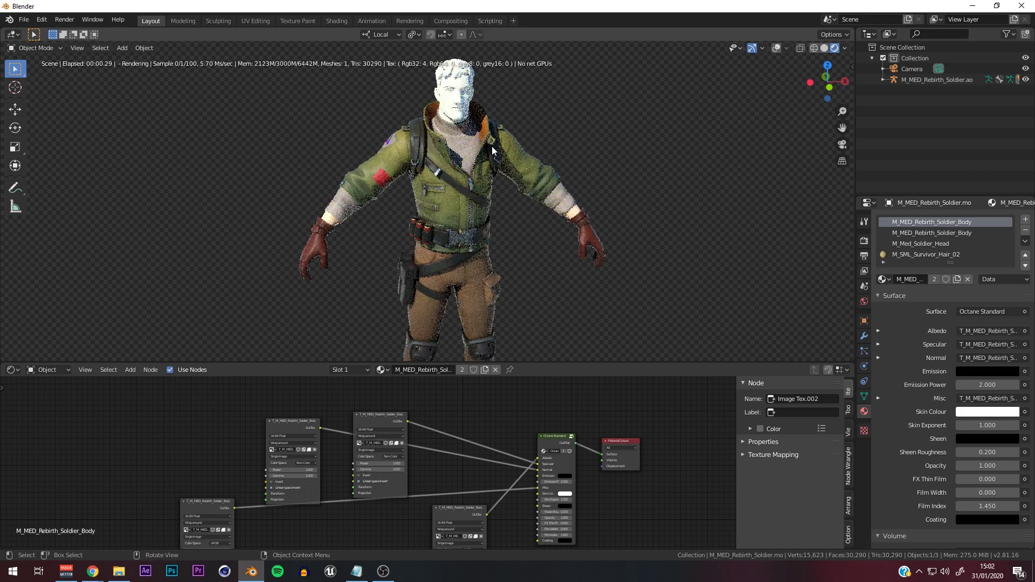
scroll(492, 147, up, 6)
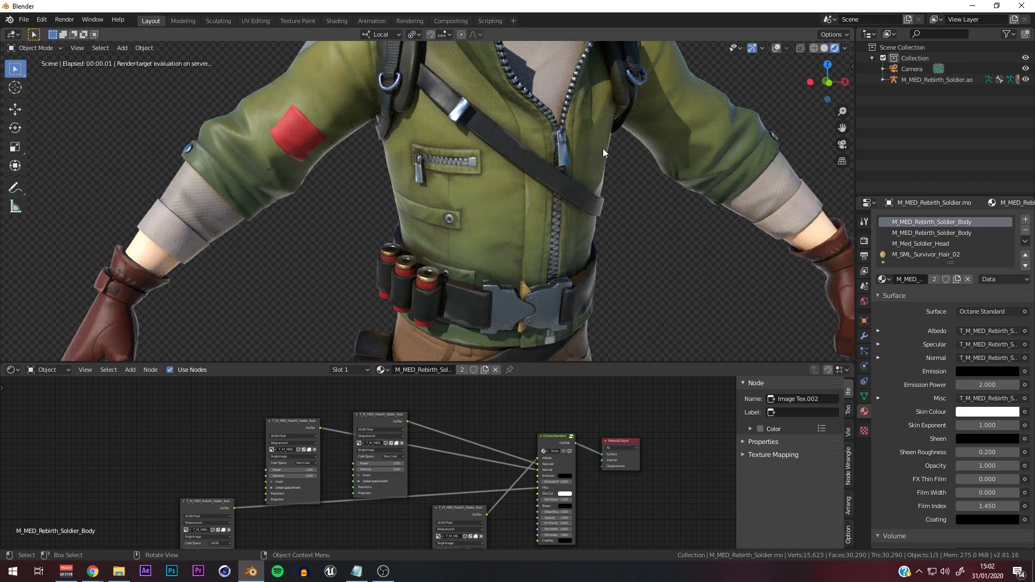
scroll(604, 151, down, 7)
scroll(601, 173, up, 7)
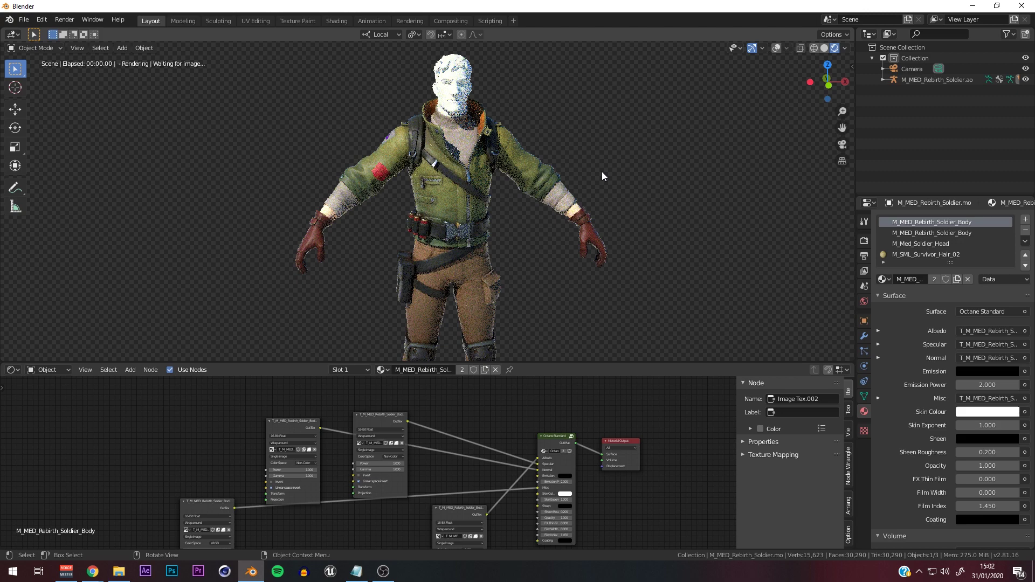